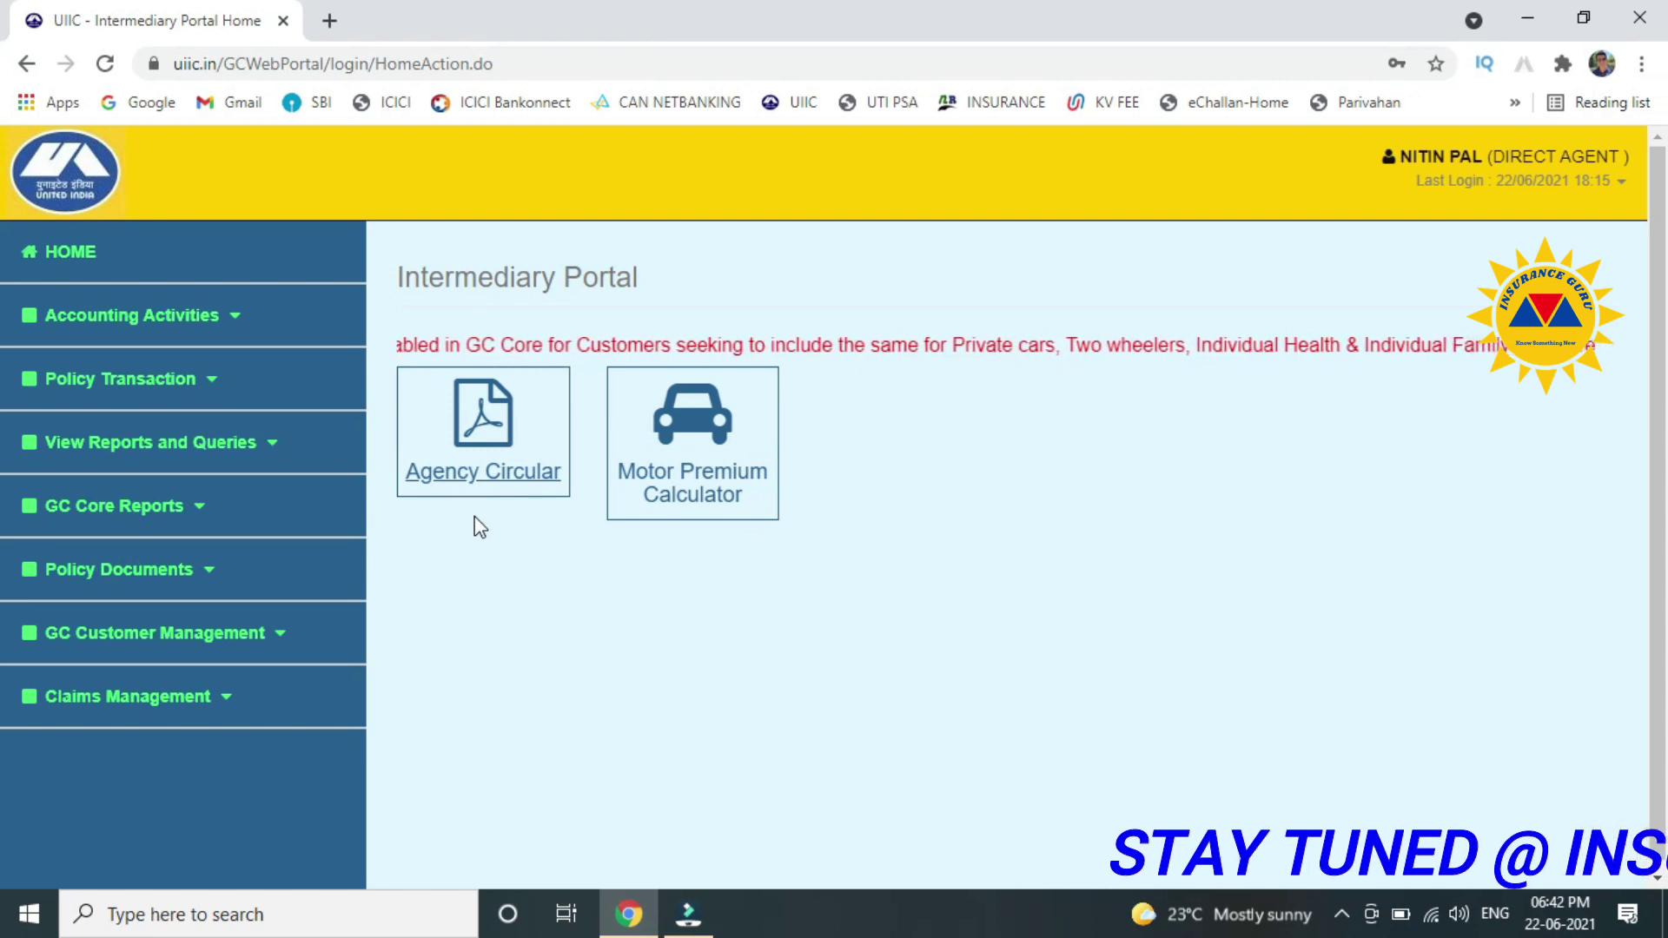
# - View the Star Rewards Scheme 2021-22 document in the agency circulars and return to the portal home page
pyautogui.click(483, 474)
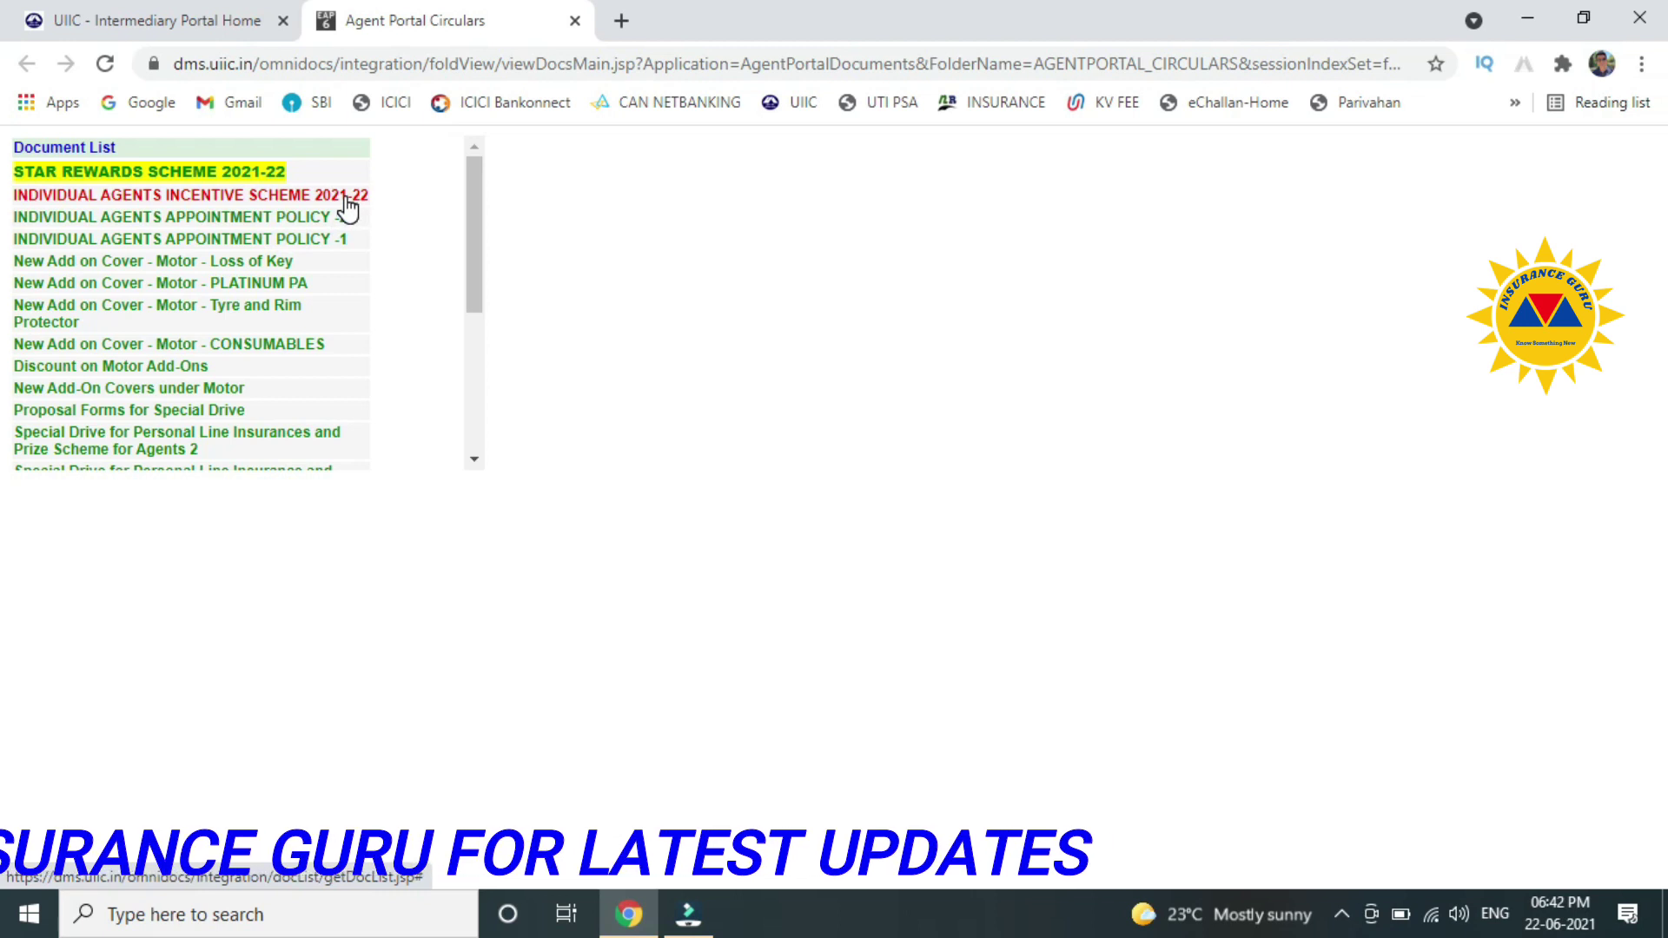
pyautogui.moveTo(477, 265); pyautogui.dragTo(472, 190)
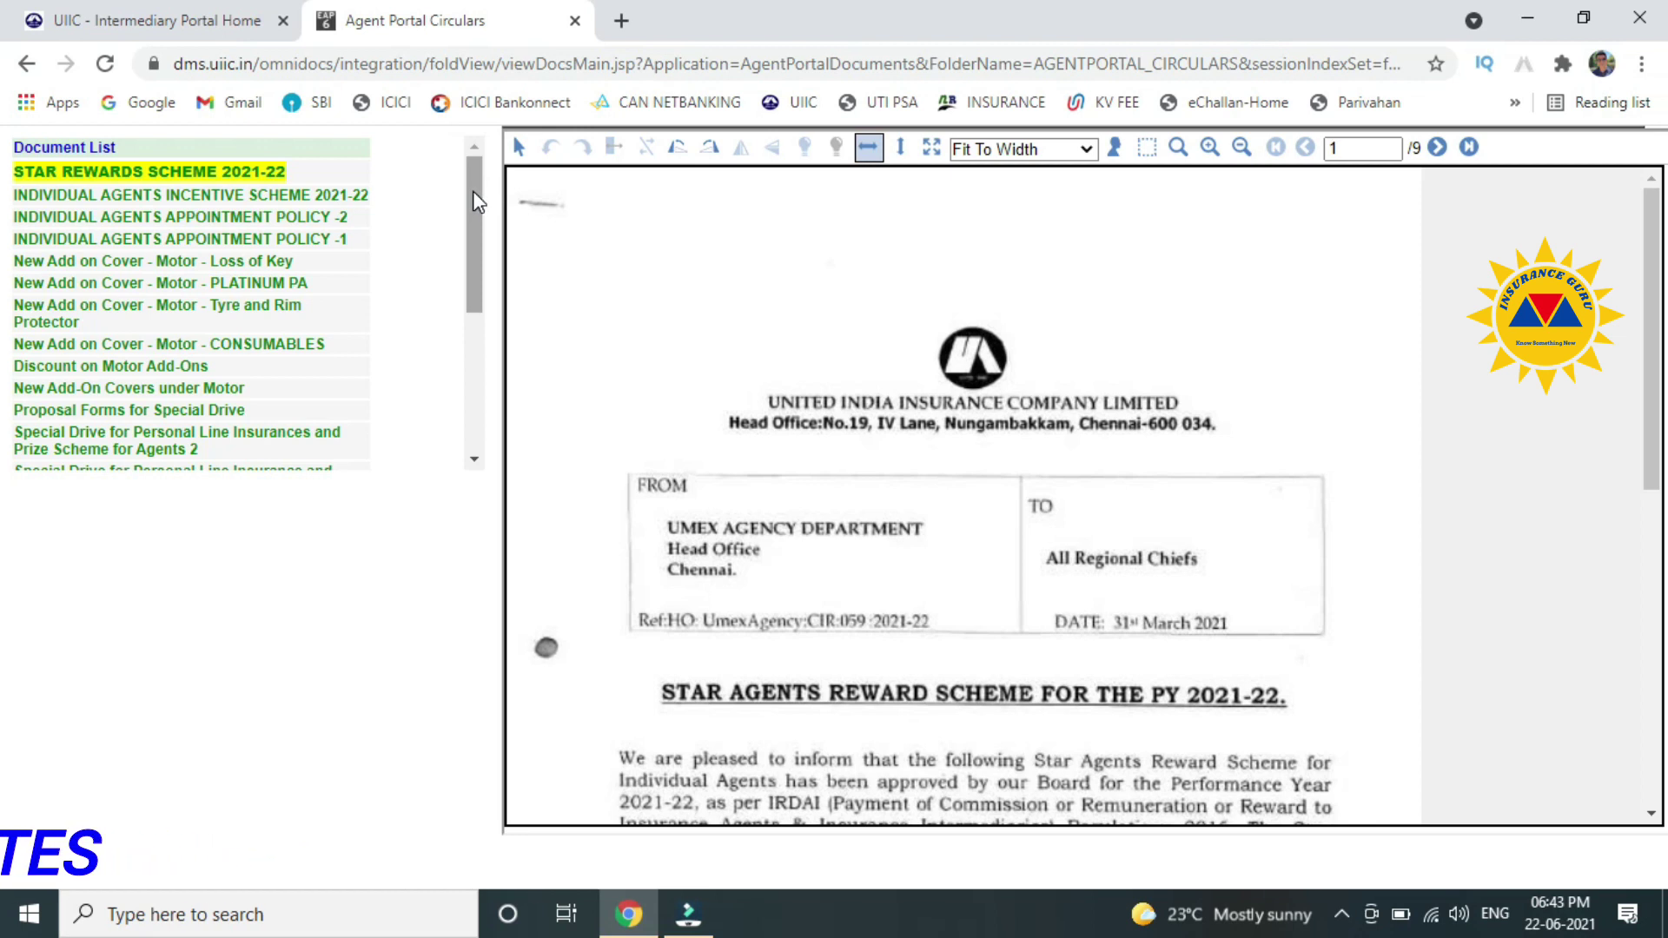
pyautogui.click(575, 21)
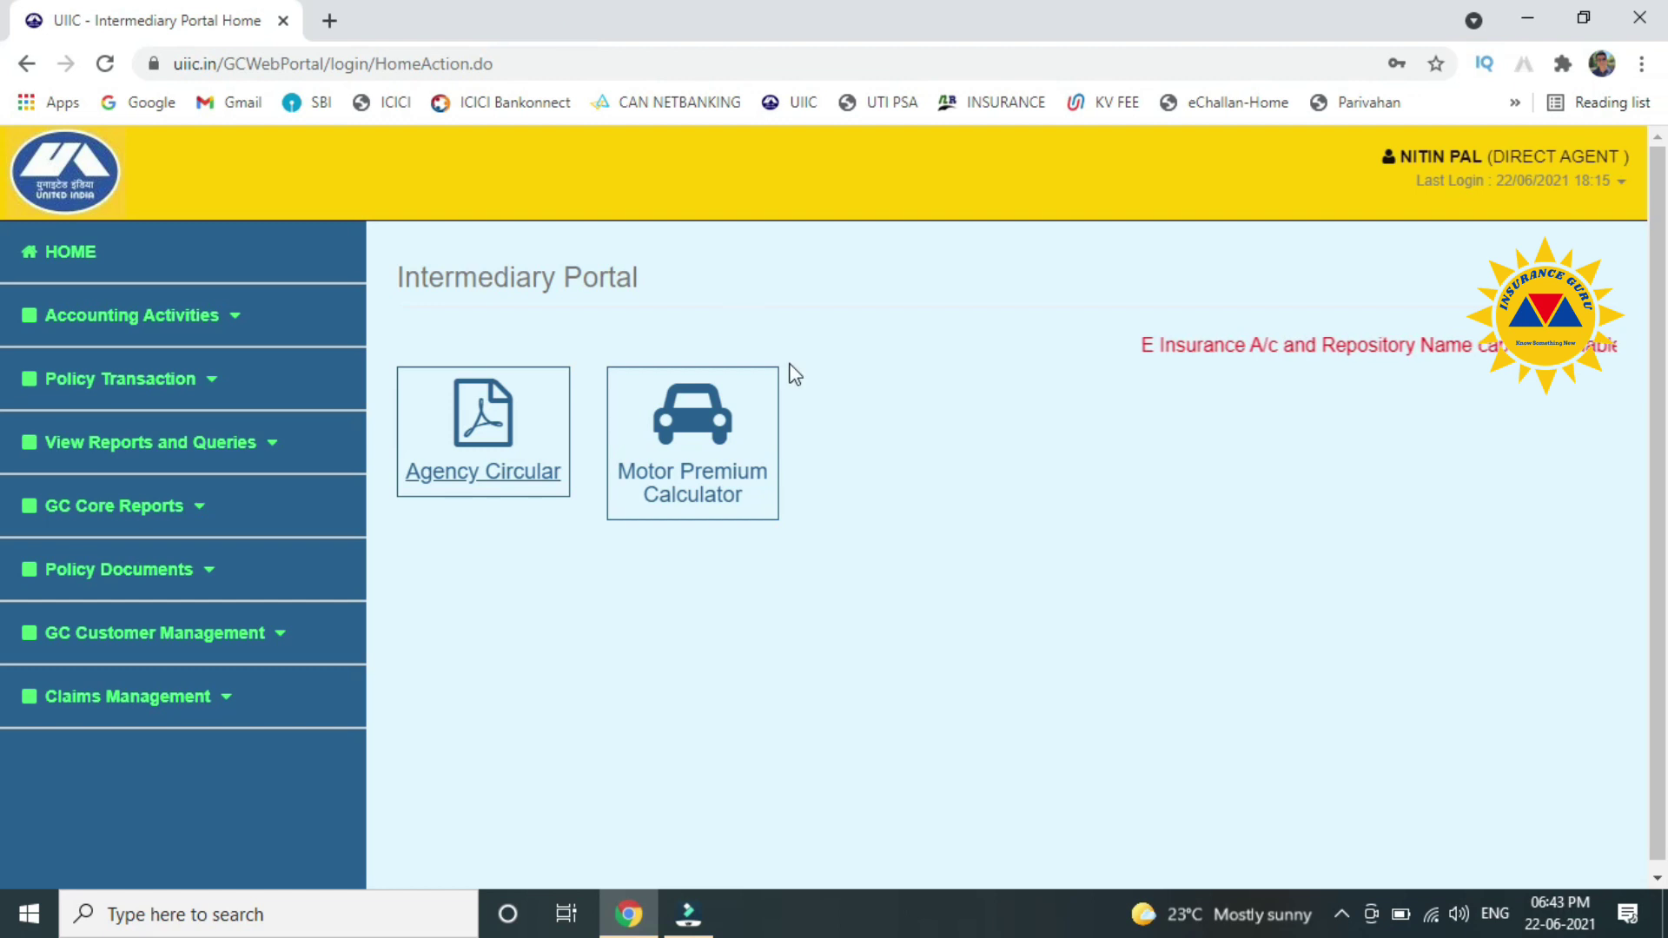
# - Open the Motor Premium Calculator for a Package Policy and set the type of vehicle to Pre-Owned
pyautogui.click(674, 493)
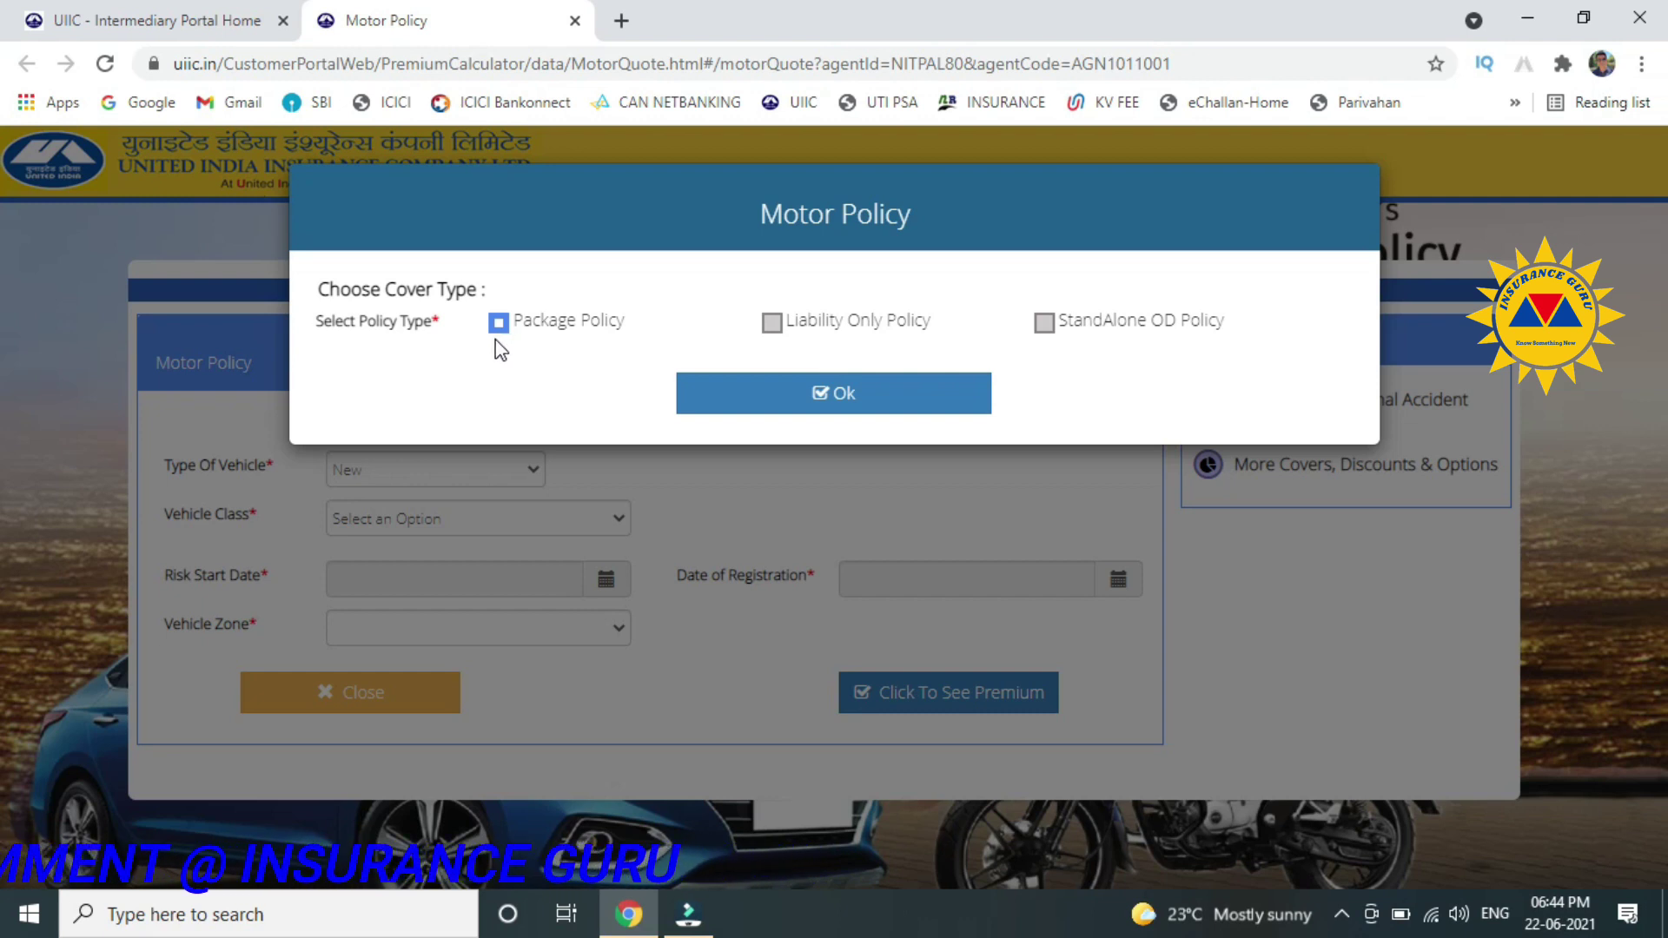
pyautogui.click(829, 392)
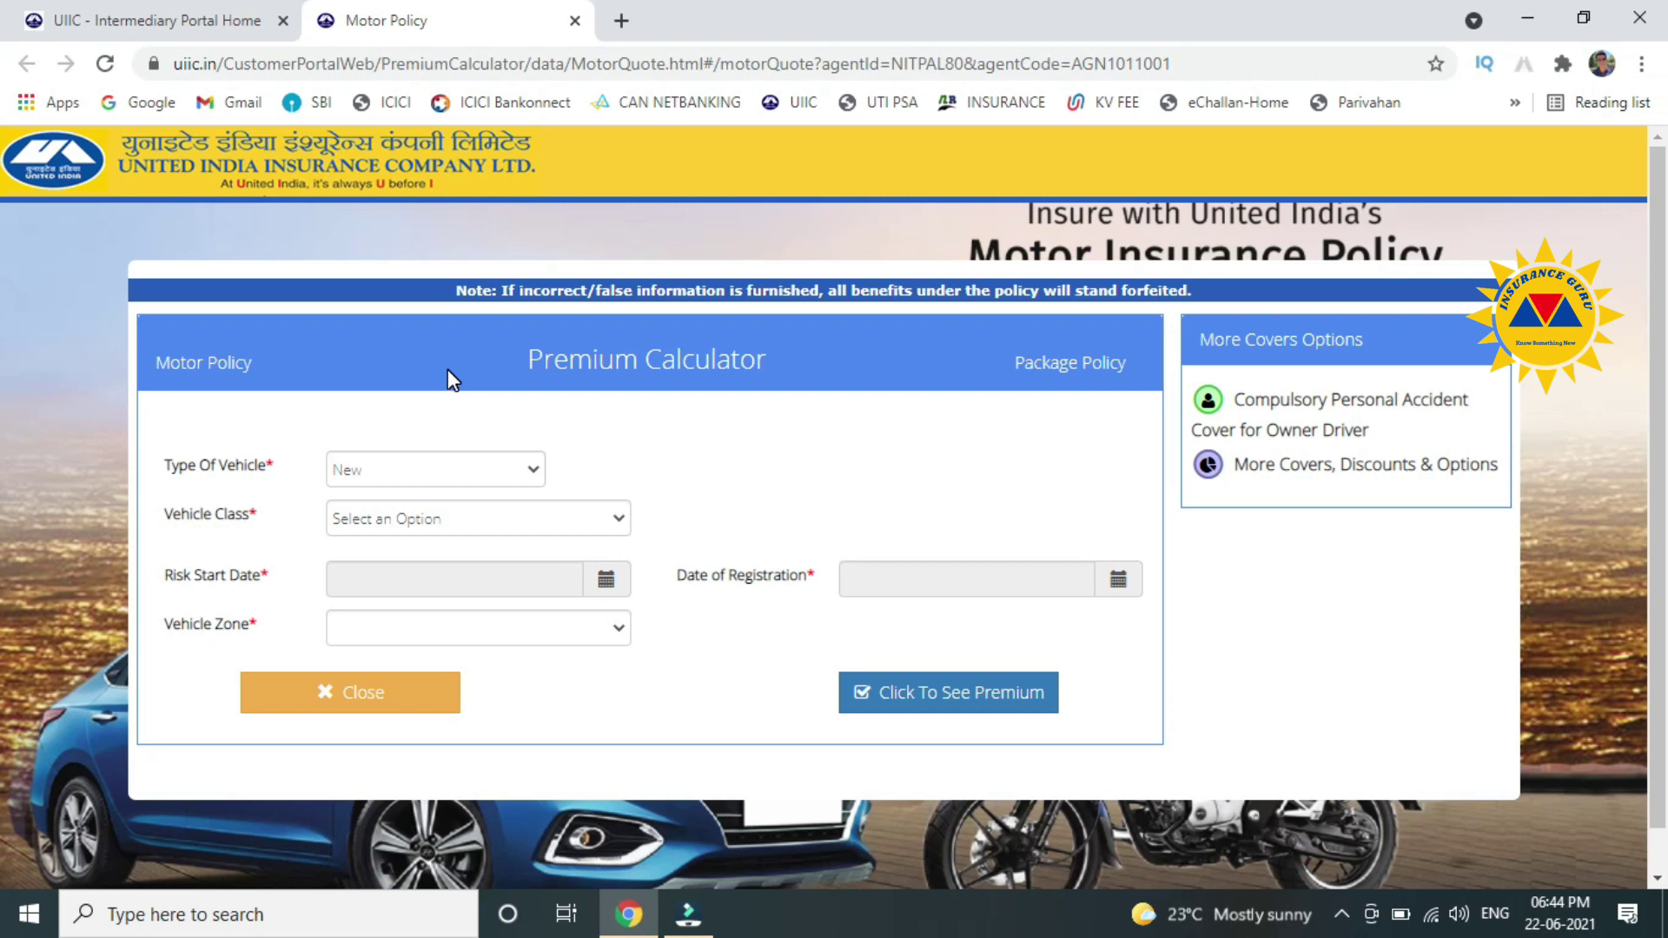
pyautogui.click(396, 471)
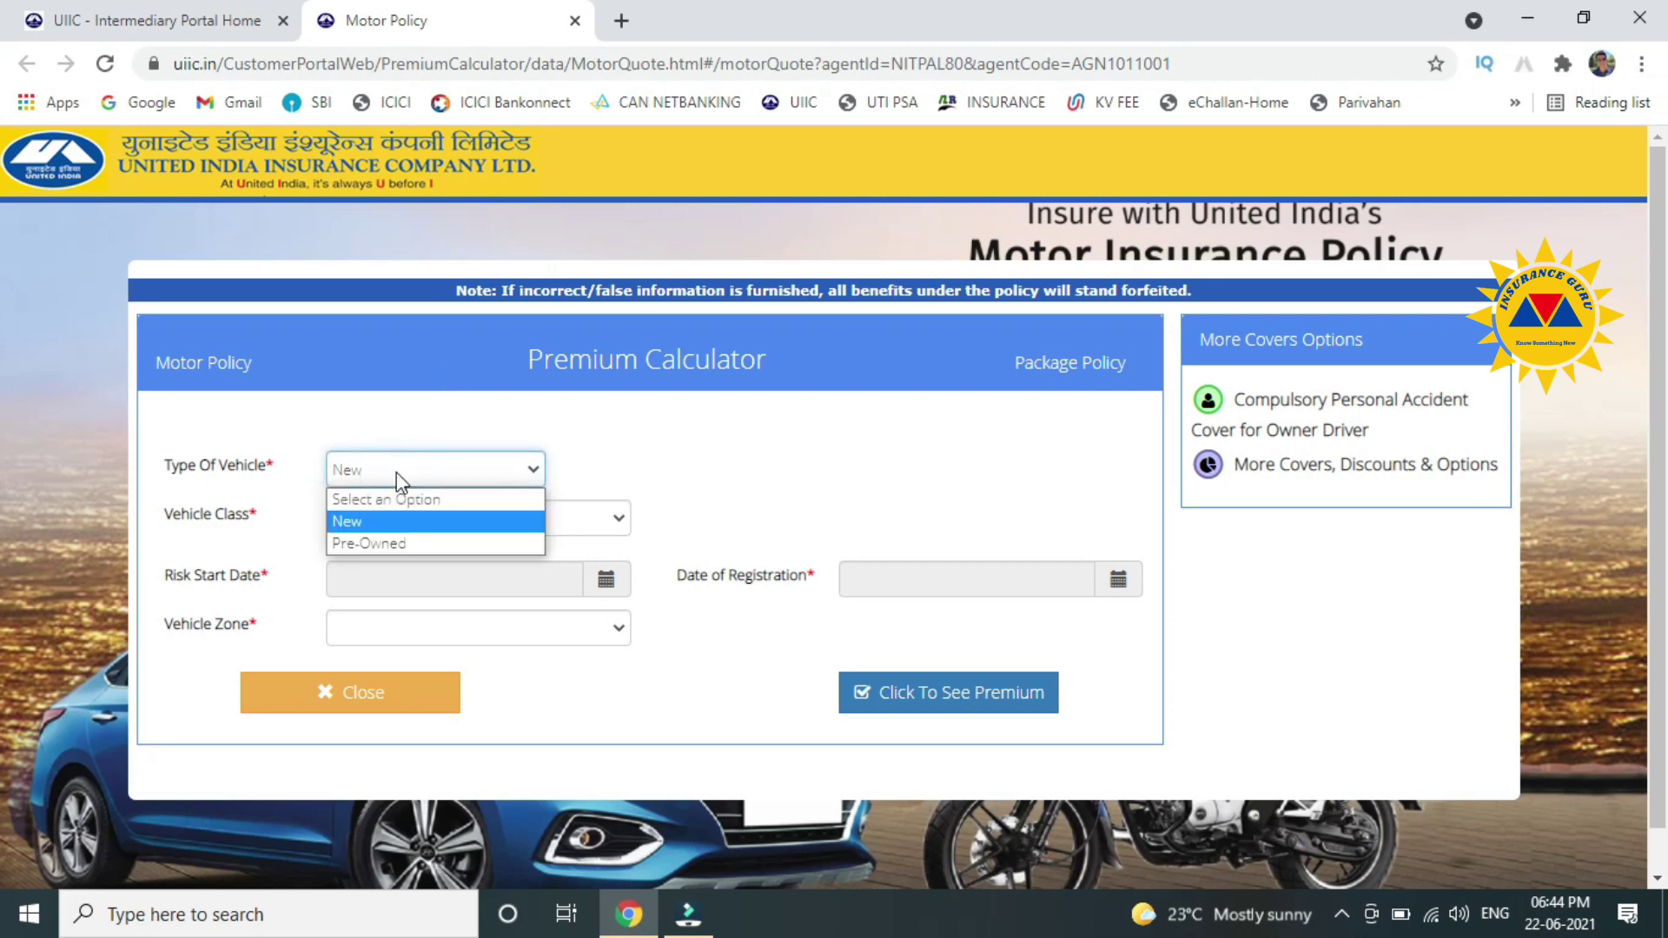
pyautogui.click(367, 535)
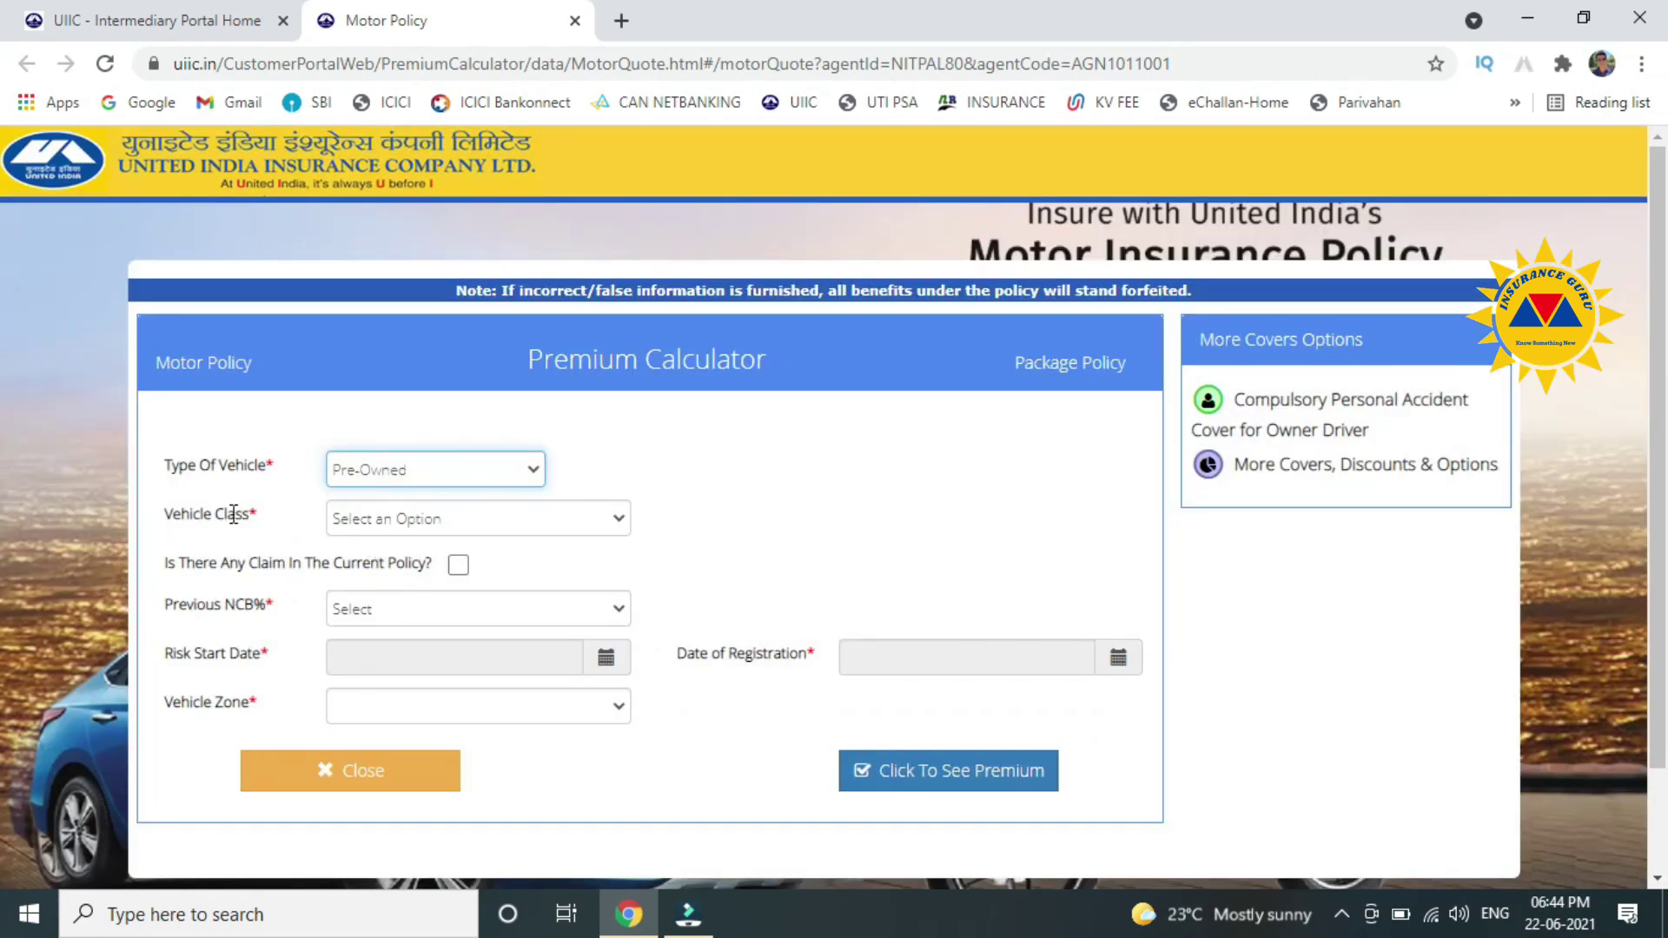
# - Set the vehicle class to Private Car and the cover period to 1 Year OD 1 Year Liability
pyautogui.click(497, 523)
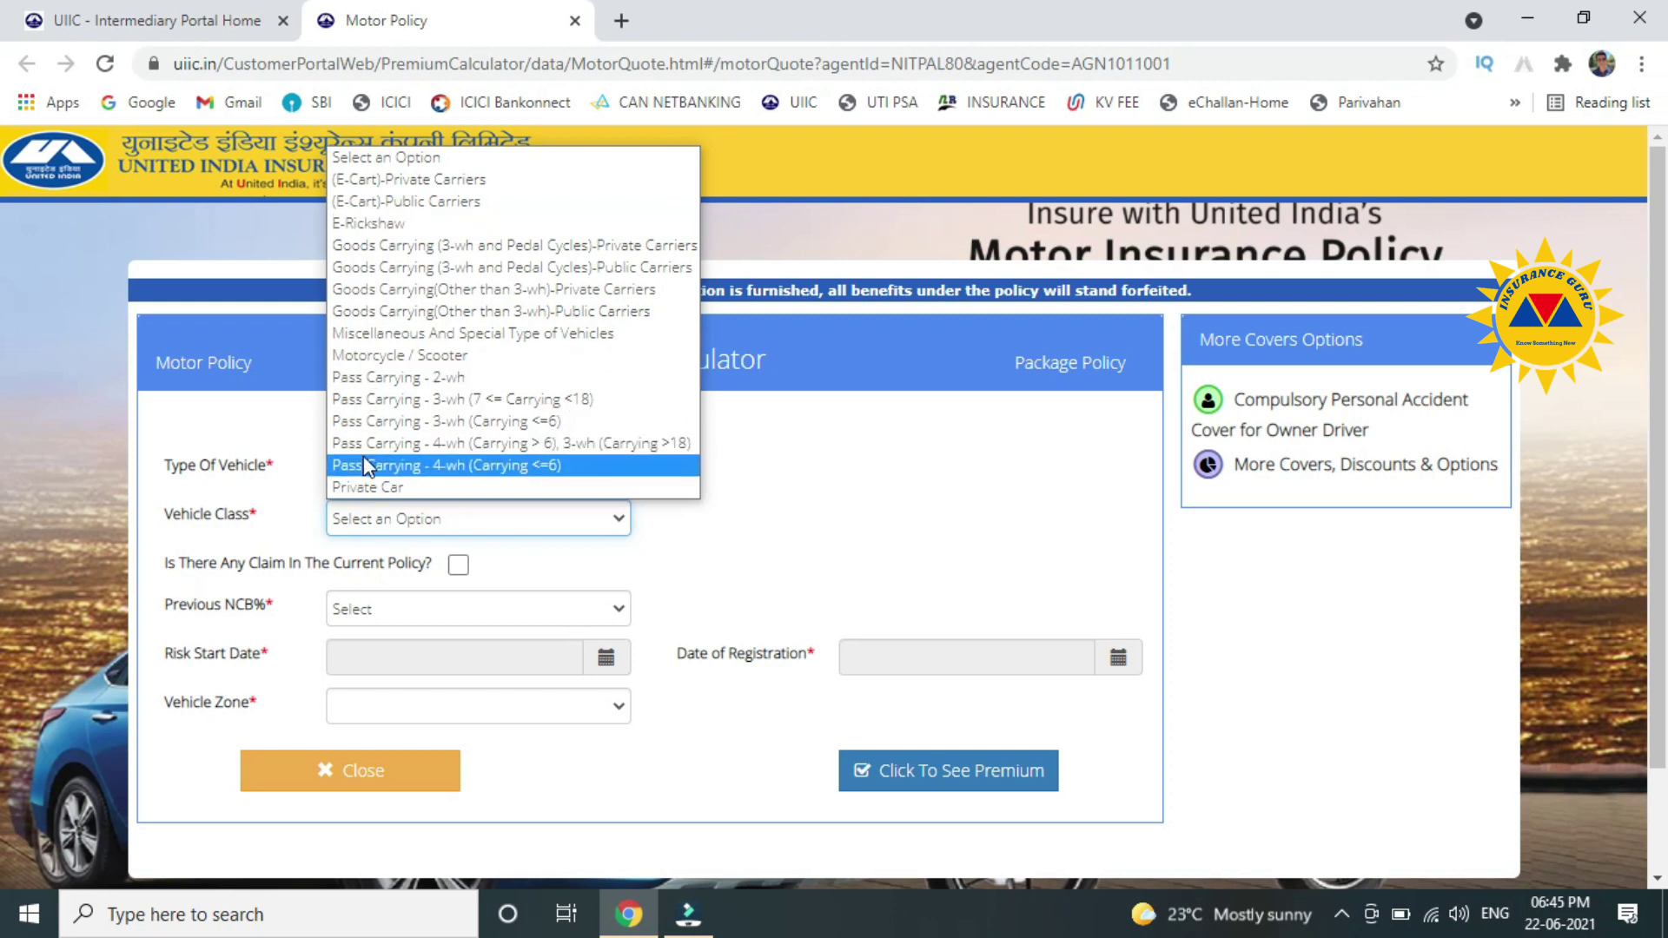
pyautogui.click(363, 489)
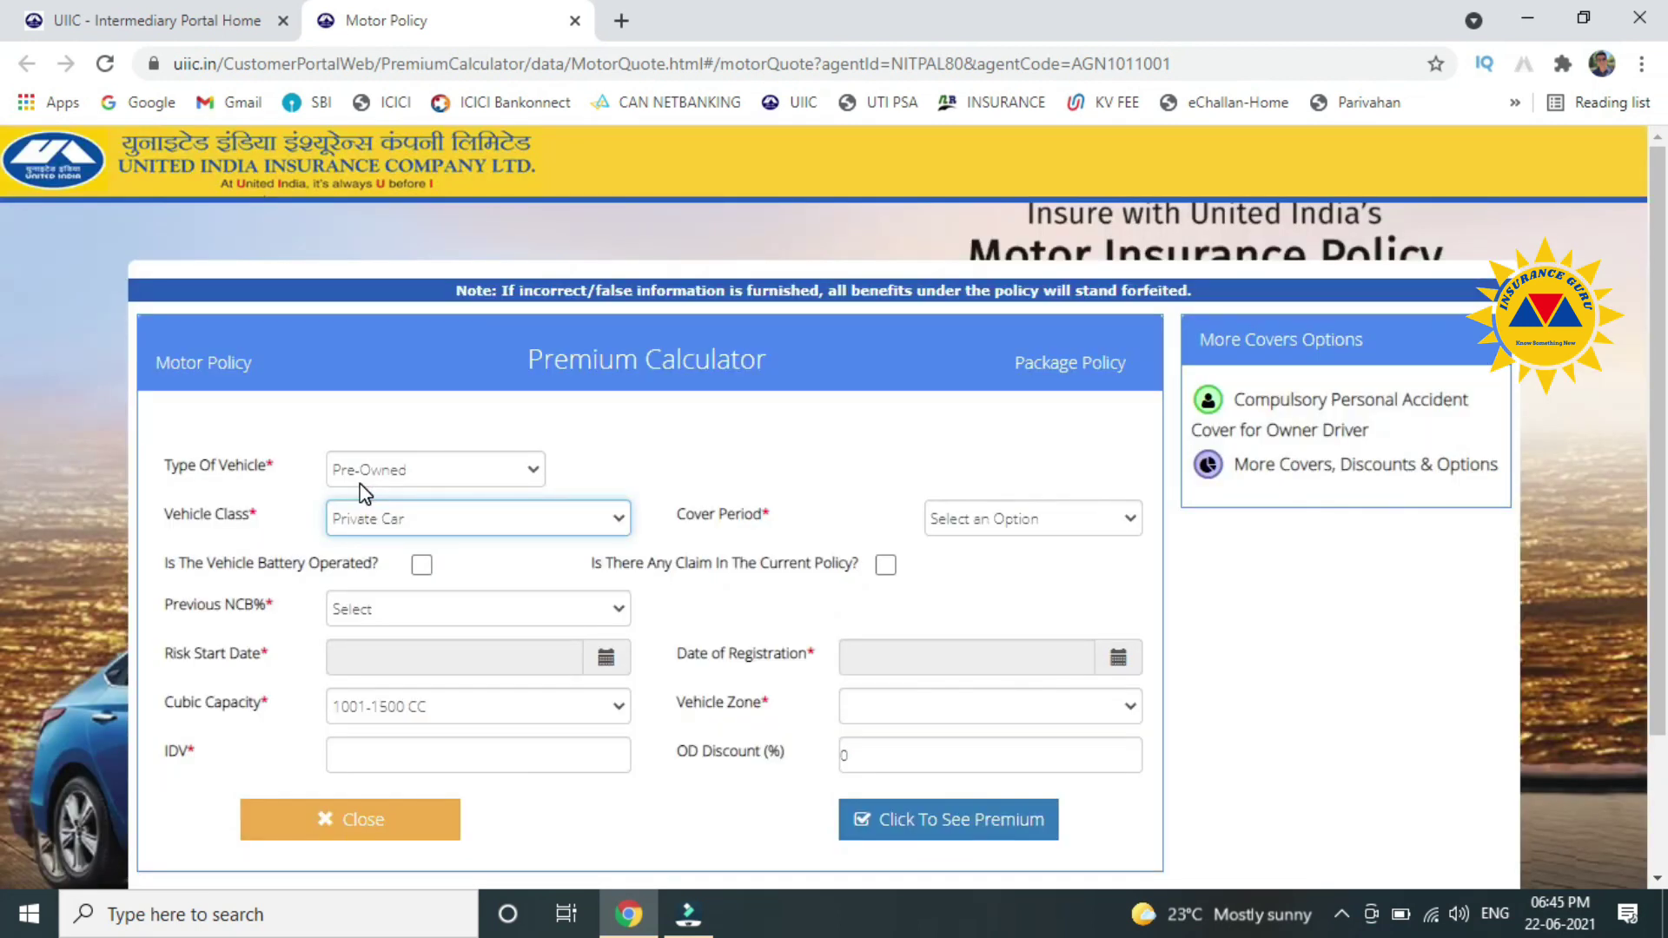
pyautogui.click(992, 531)
pyautogui.click(977, 565)
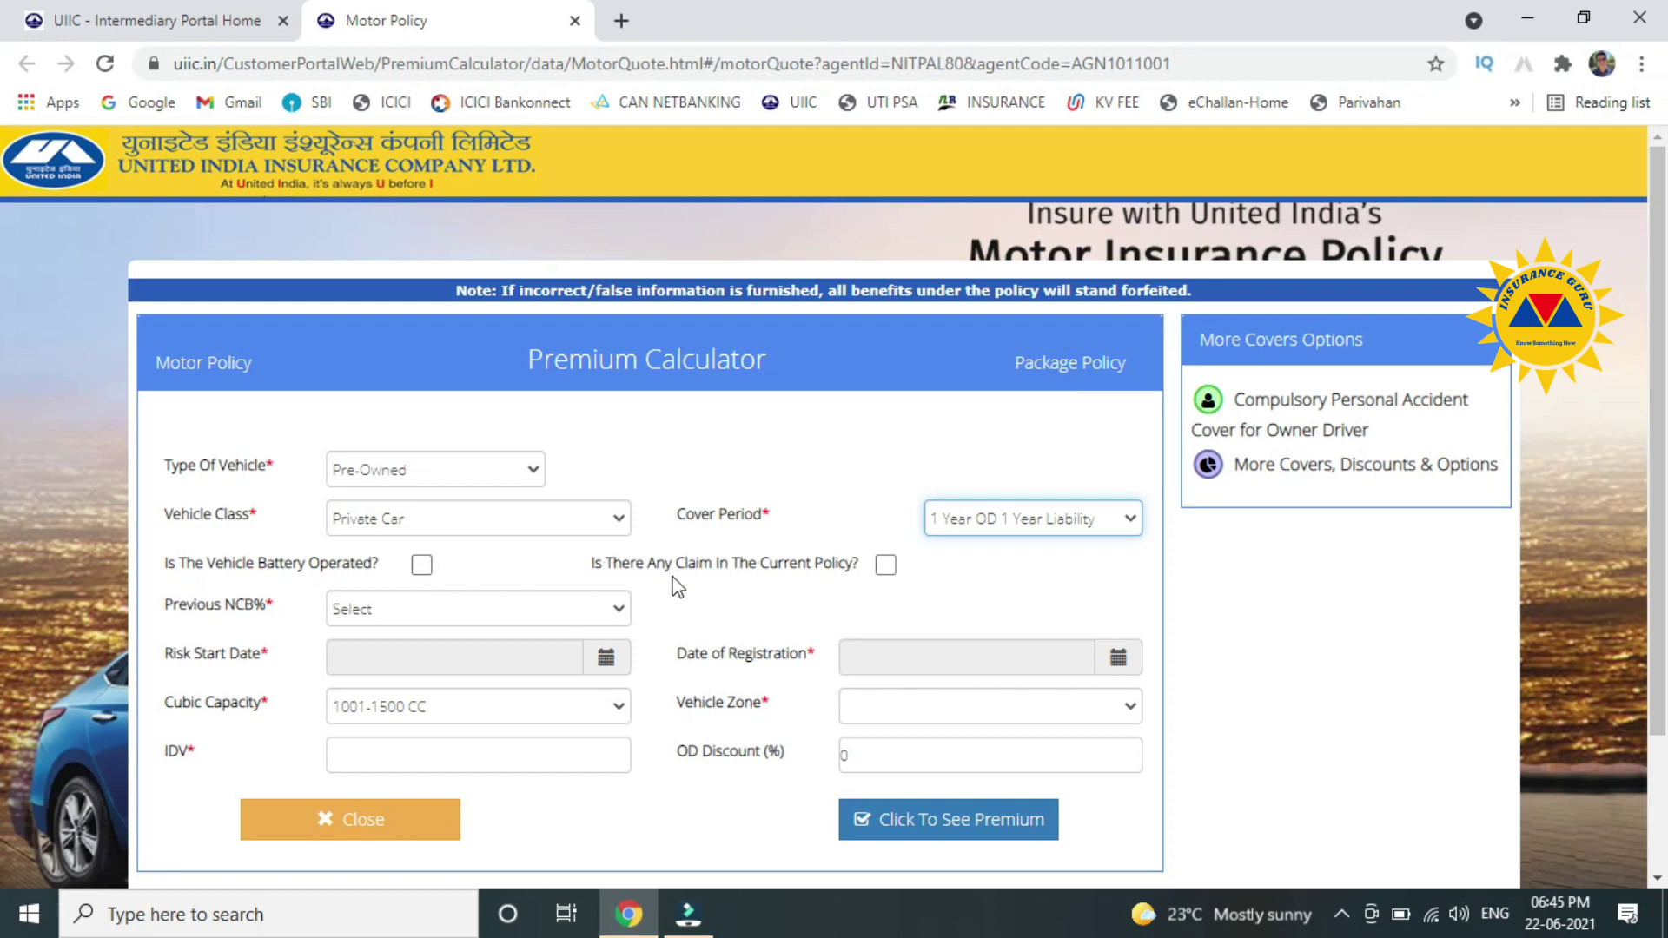
# - Leave the current policy without a declared claim and set the previous NCB to 20%
pyautogui.click(884, 569)
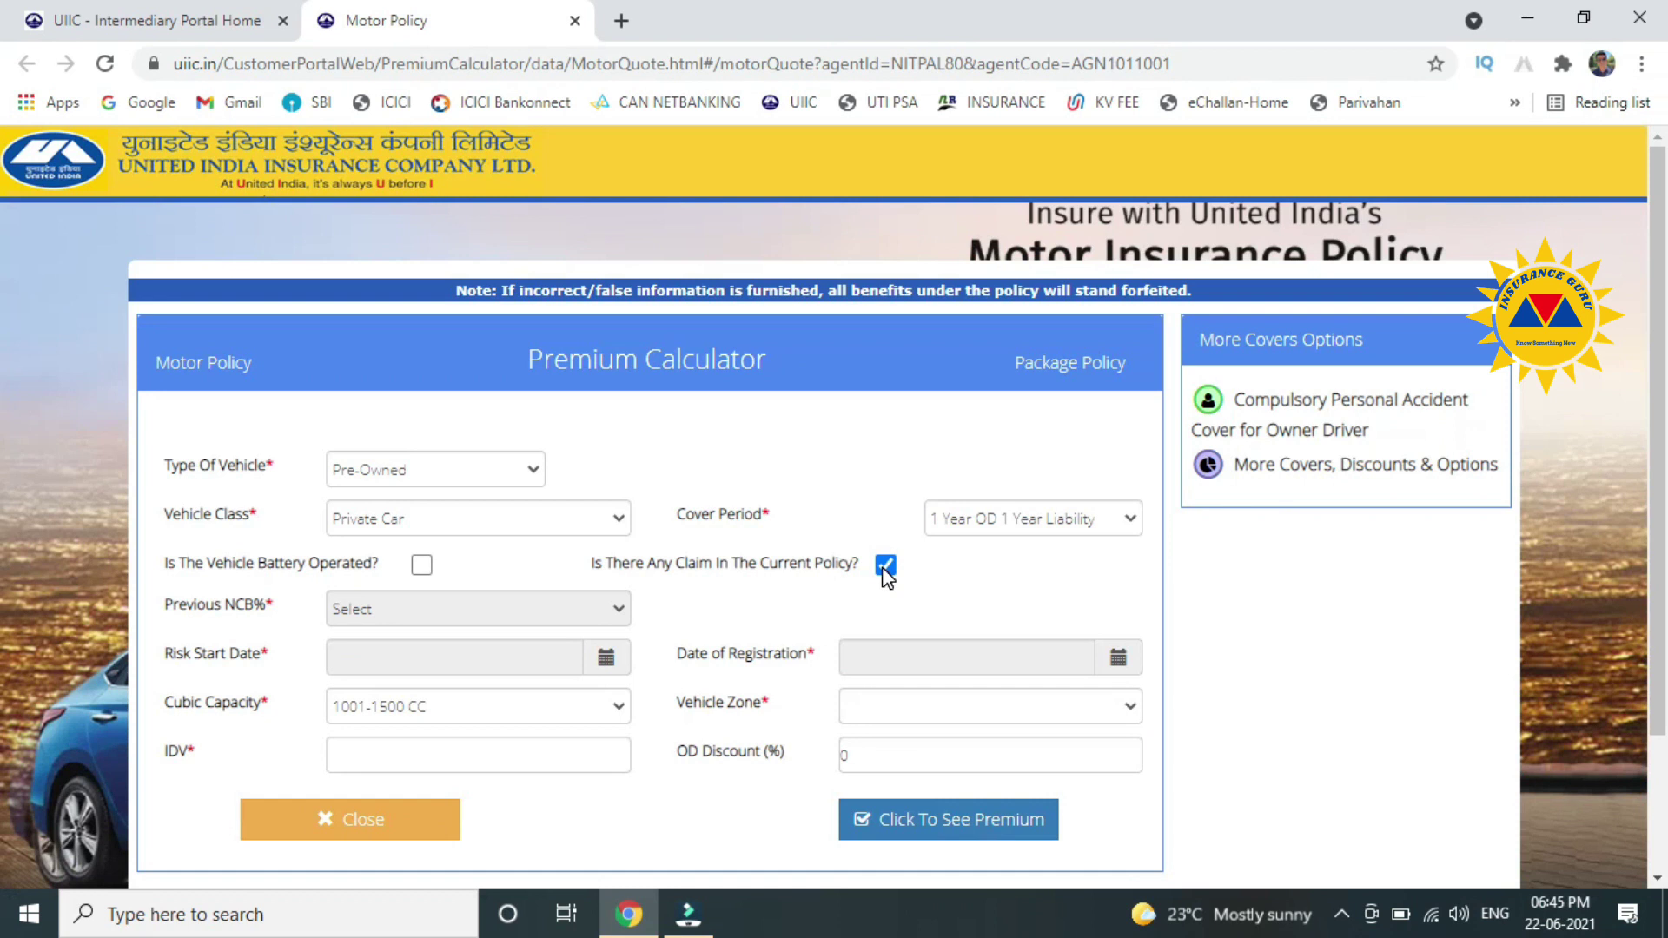
pyautogui.click(885, 566)
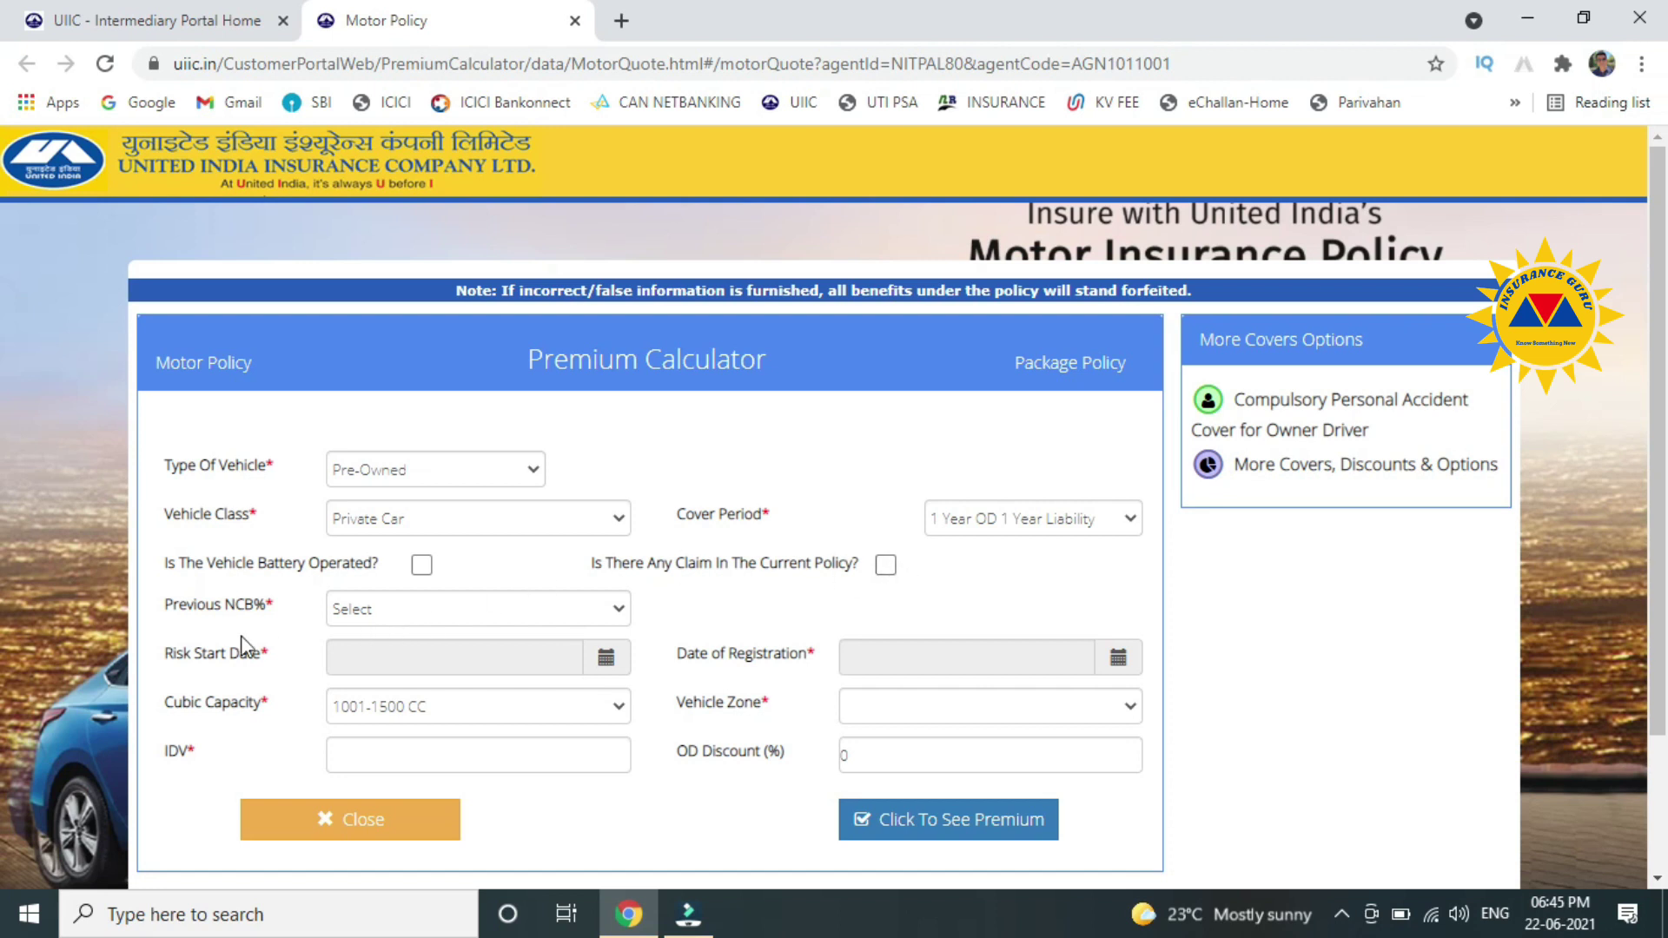
pyautogui.click(410, 608)
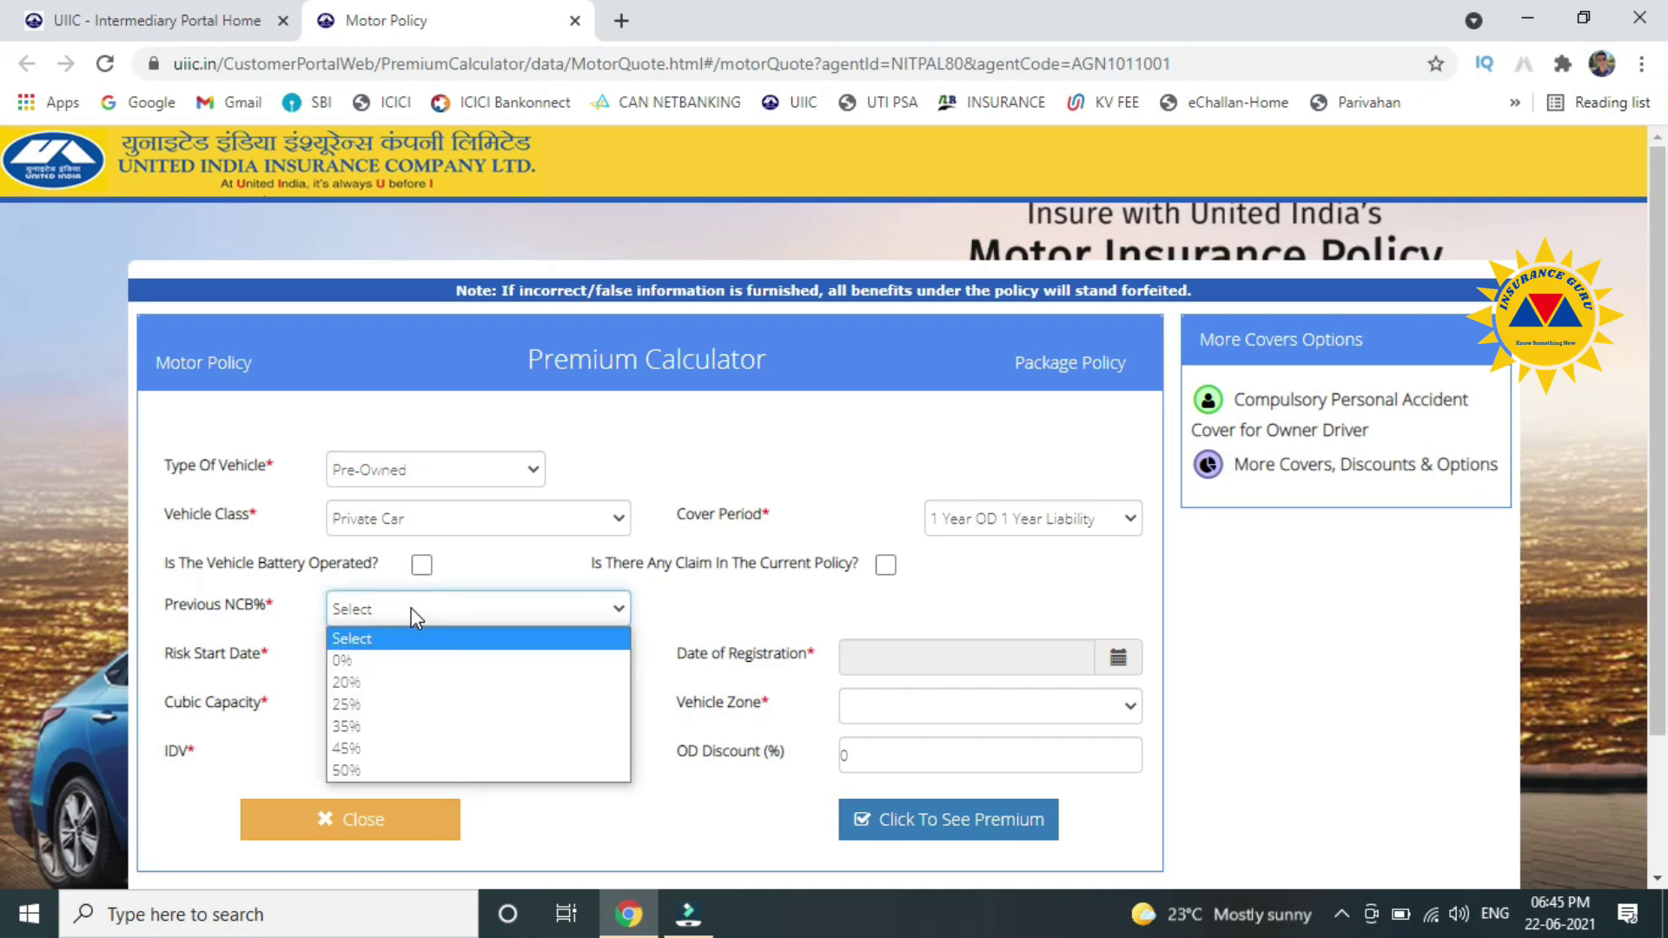
pyautogui.click(363, 682)
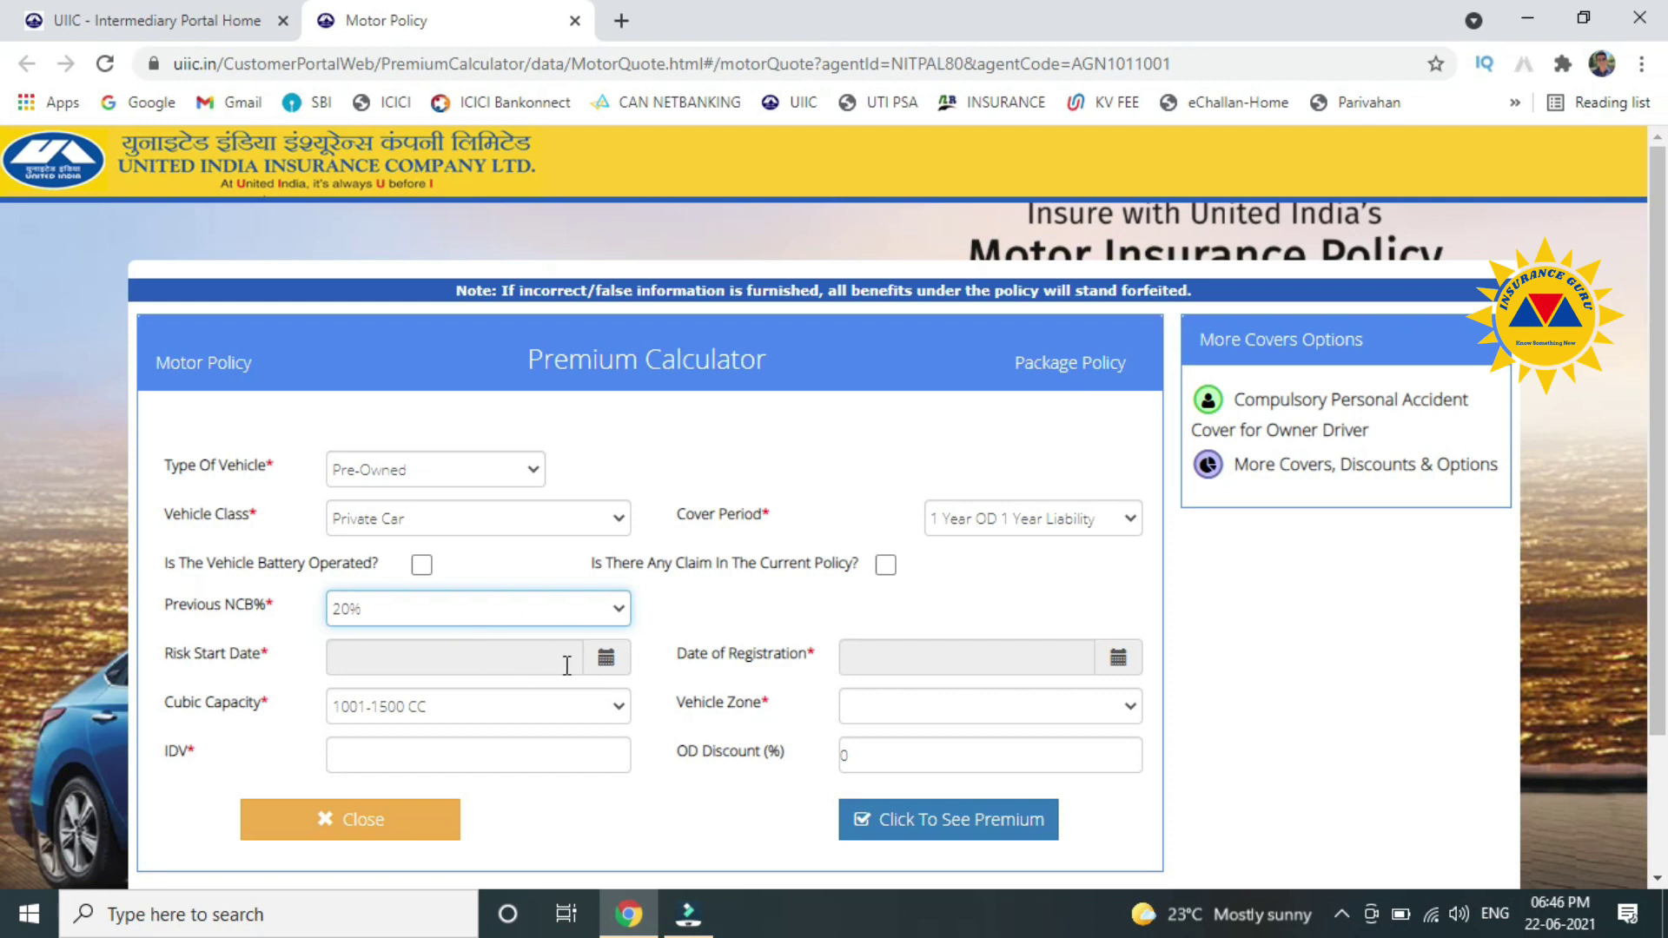
# - Set the risk start date to 23/06/2021 and the date of registration to 19/07/2017
pyautogui.click(606, 658)
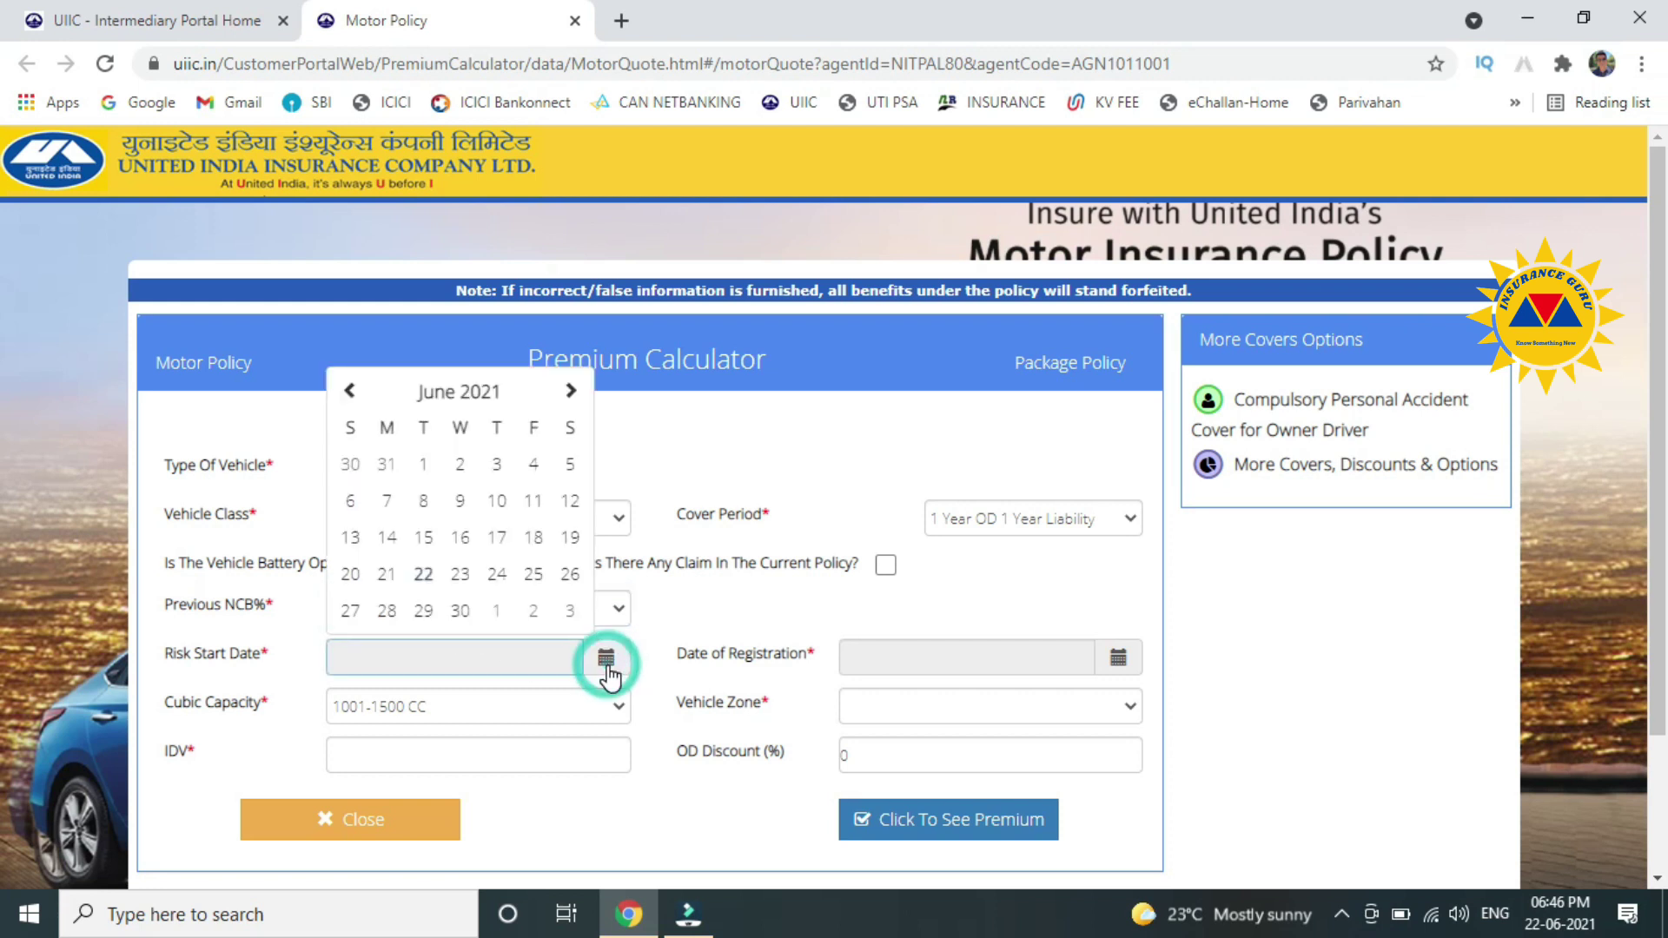
pyautogui.click(461, 576)
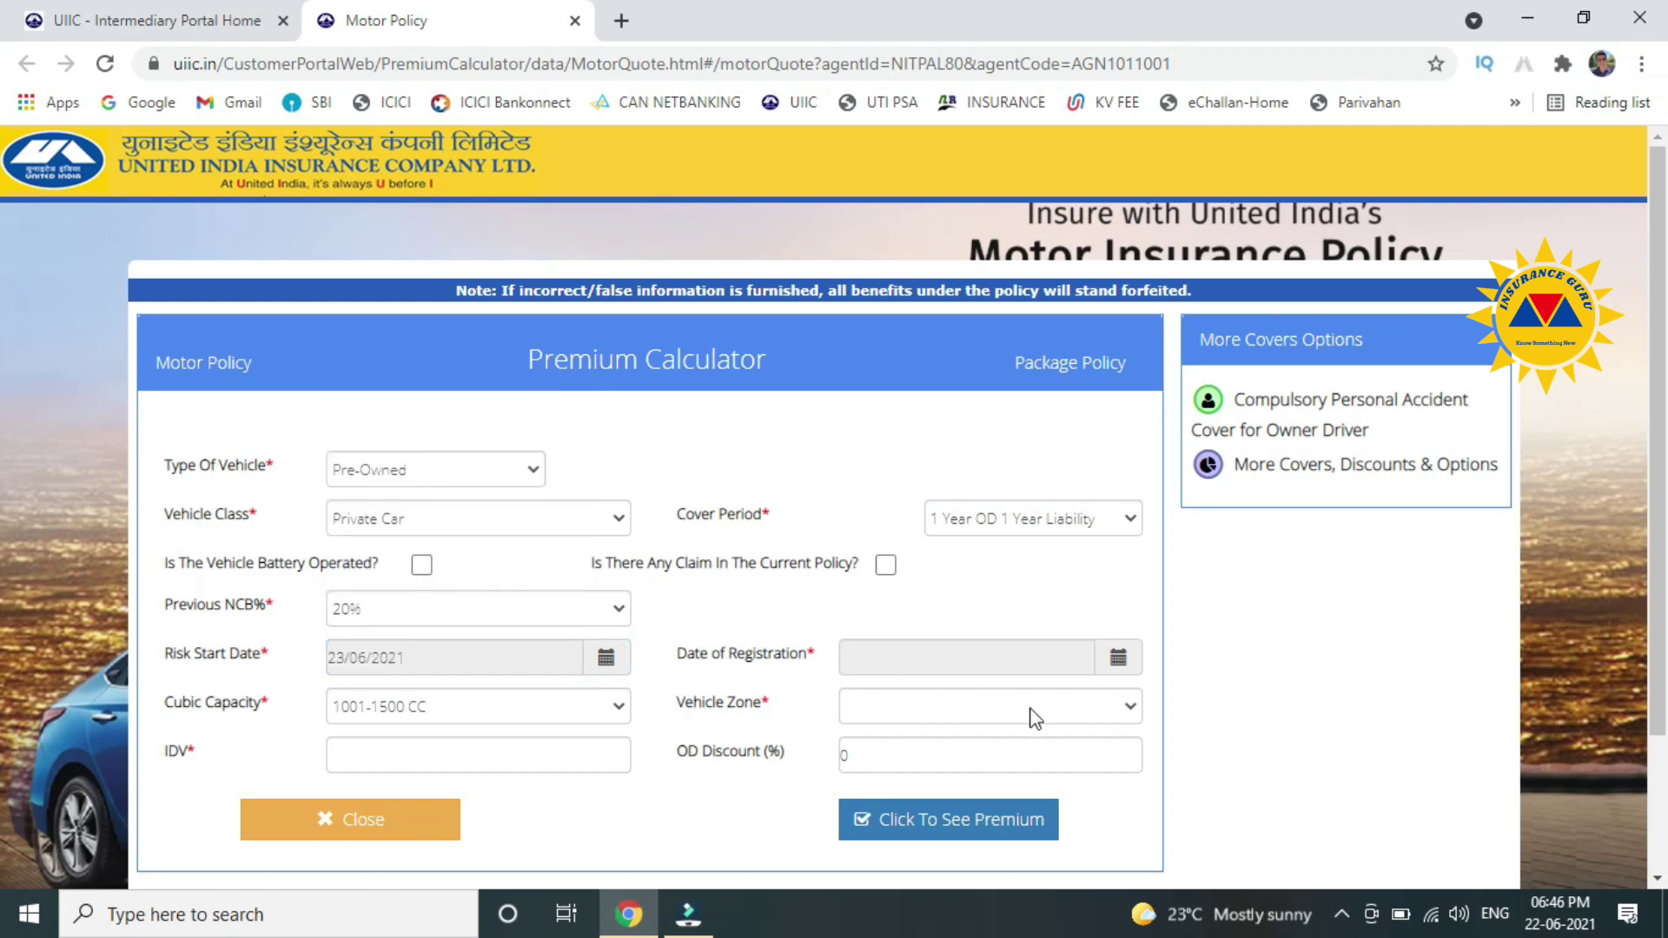
pyautogui.click(1126, 660)
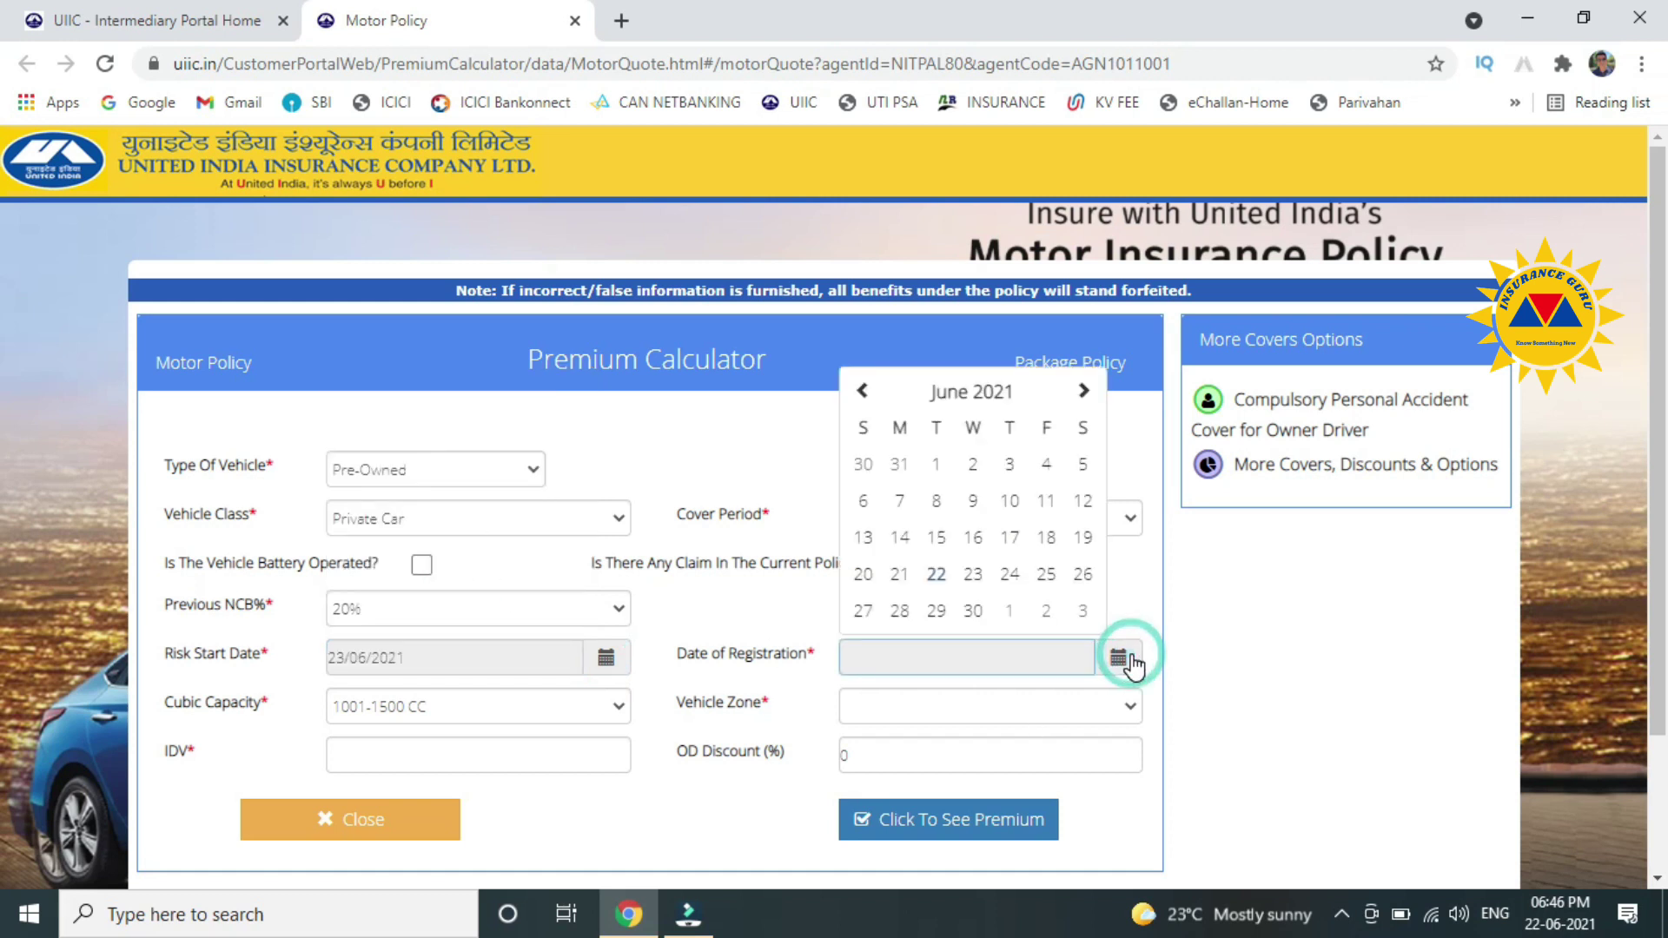
pyautogui.click(999, 393)
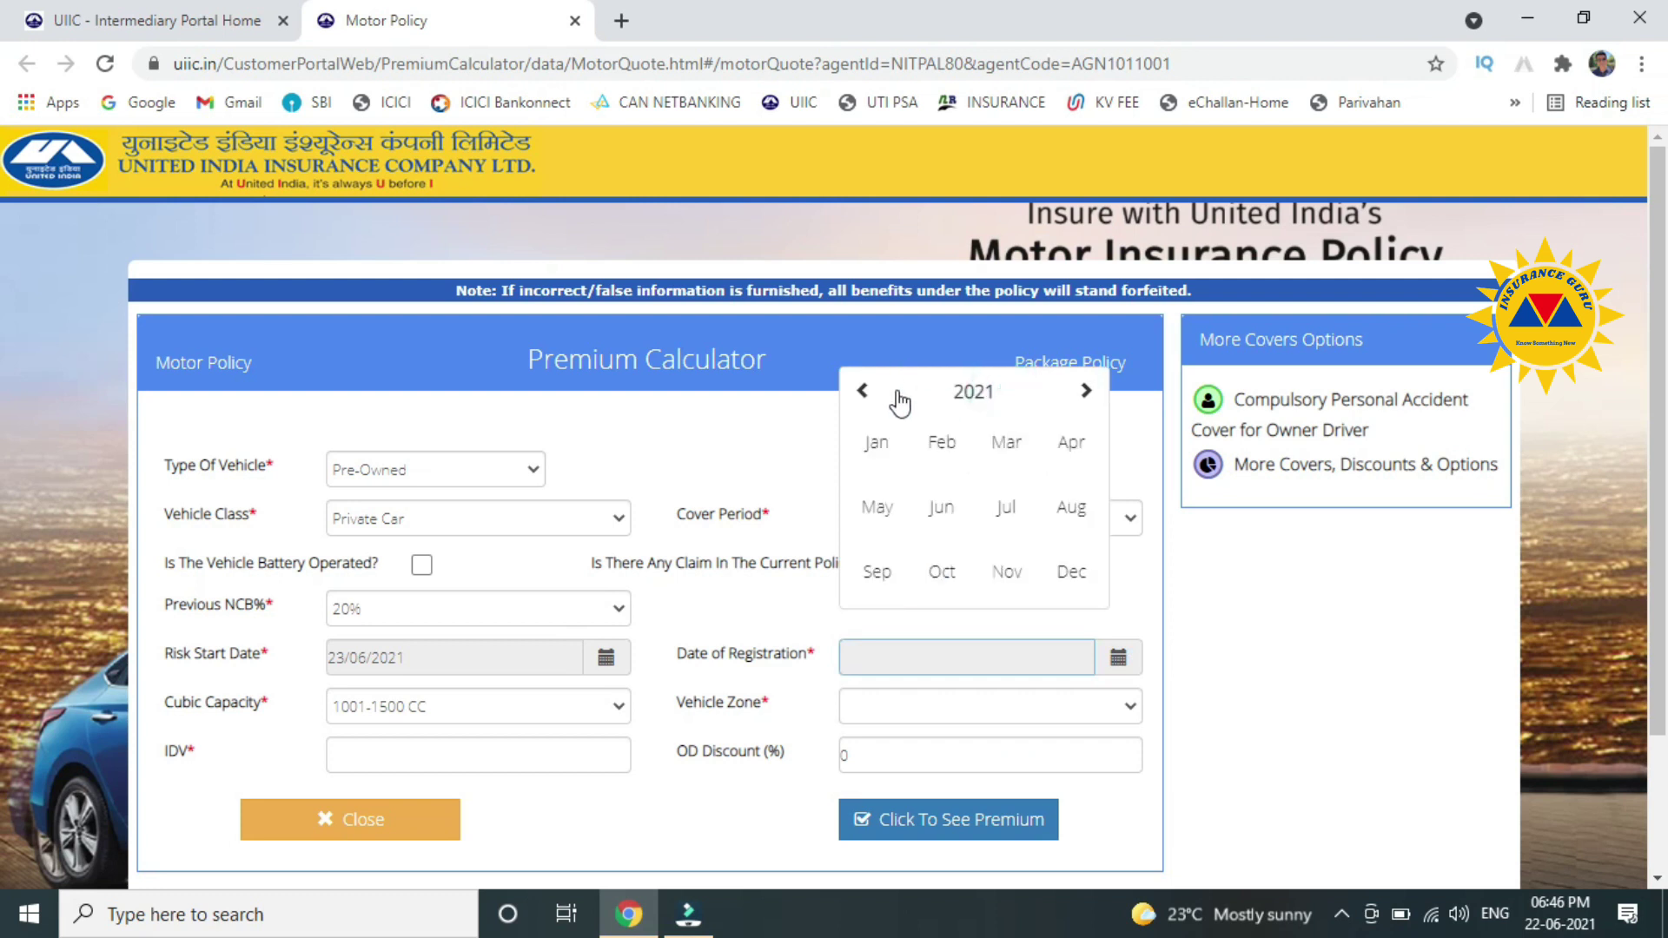
pyautogui.click(863, 391)
pyautogui.click(862, 390)
pyautogui.click(863, 391)
pyautogui.click(863, 391)
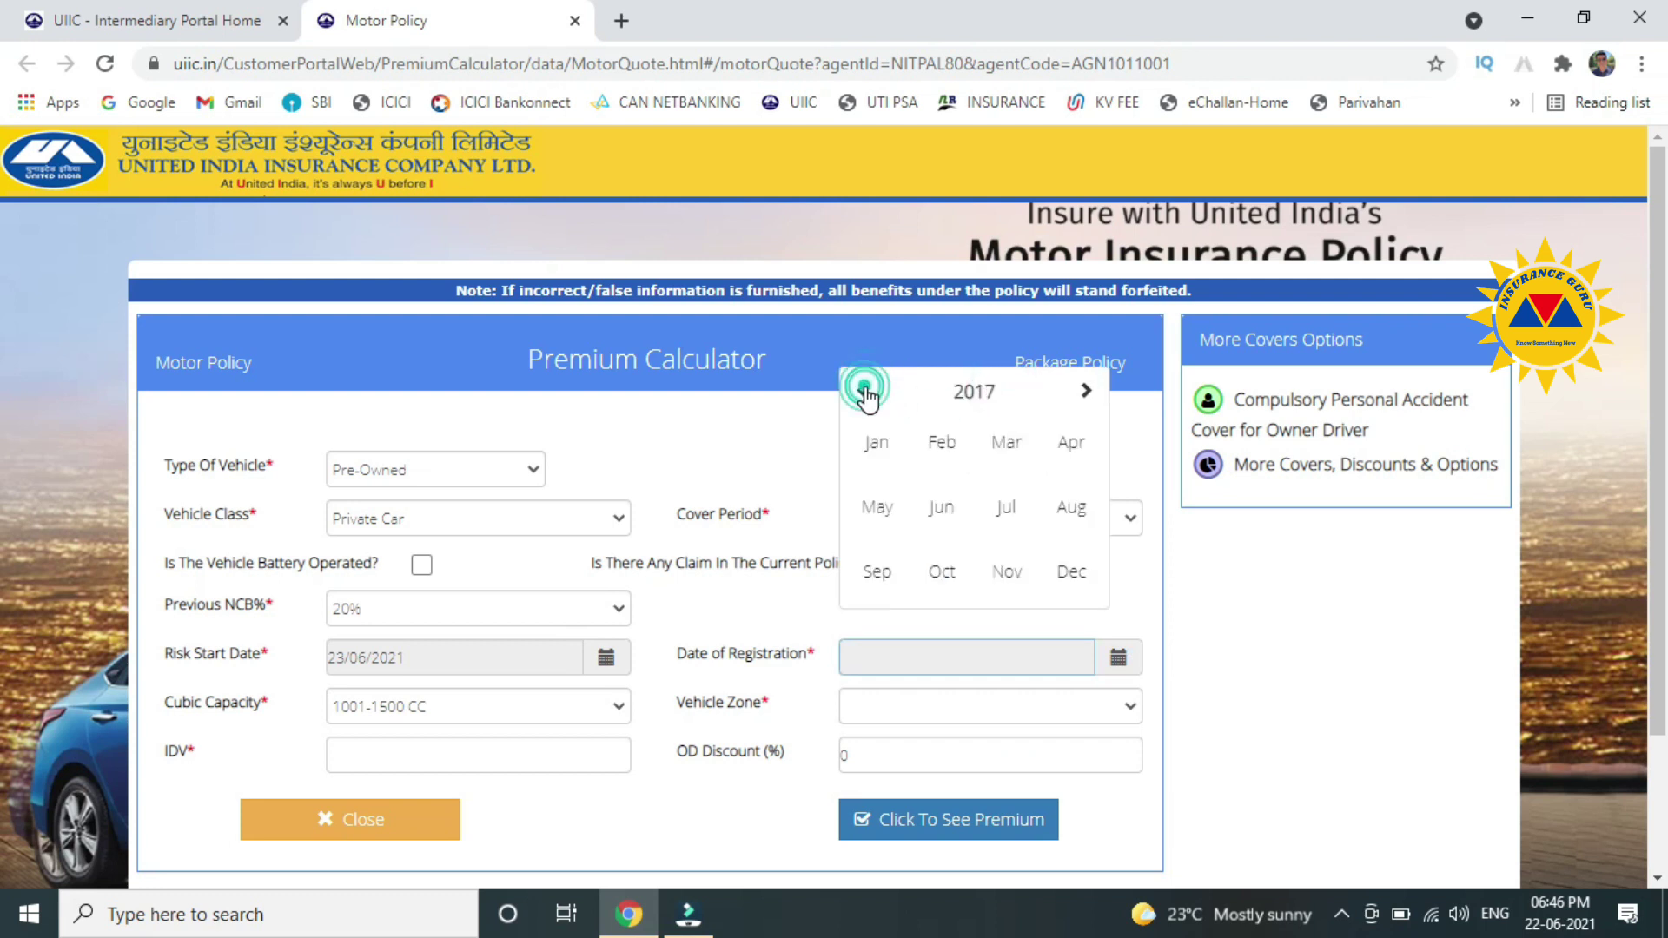
pyautogui.click(1005, 511)
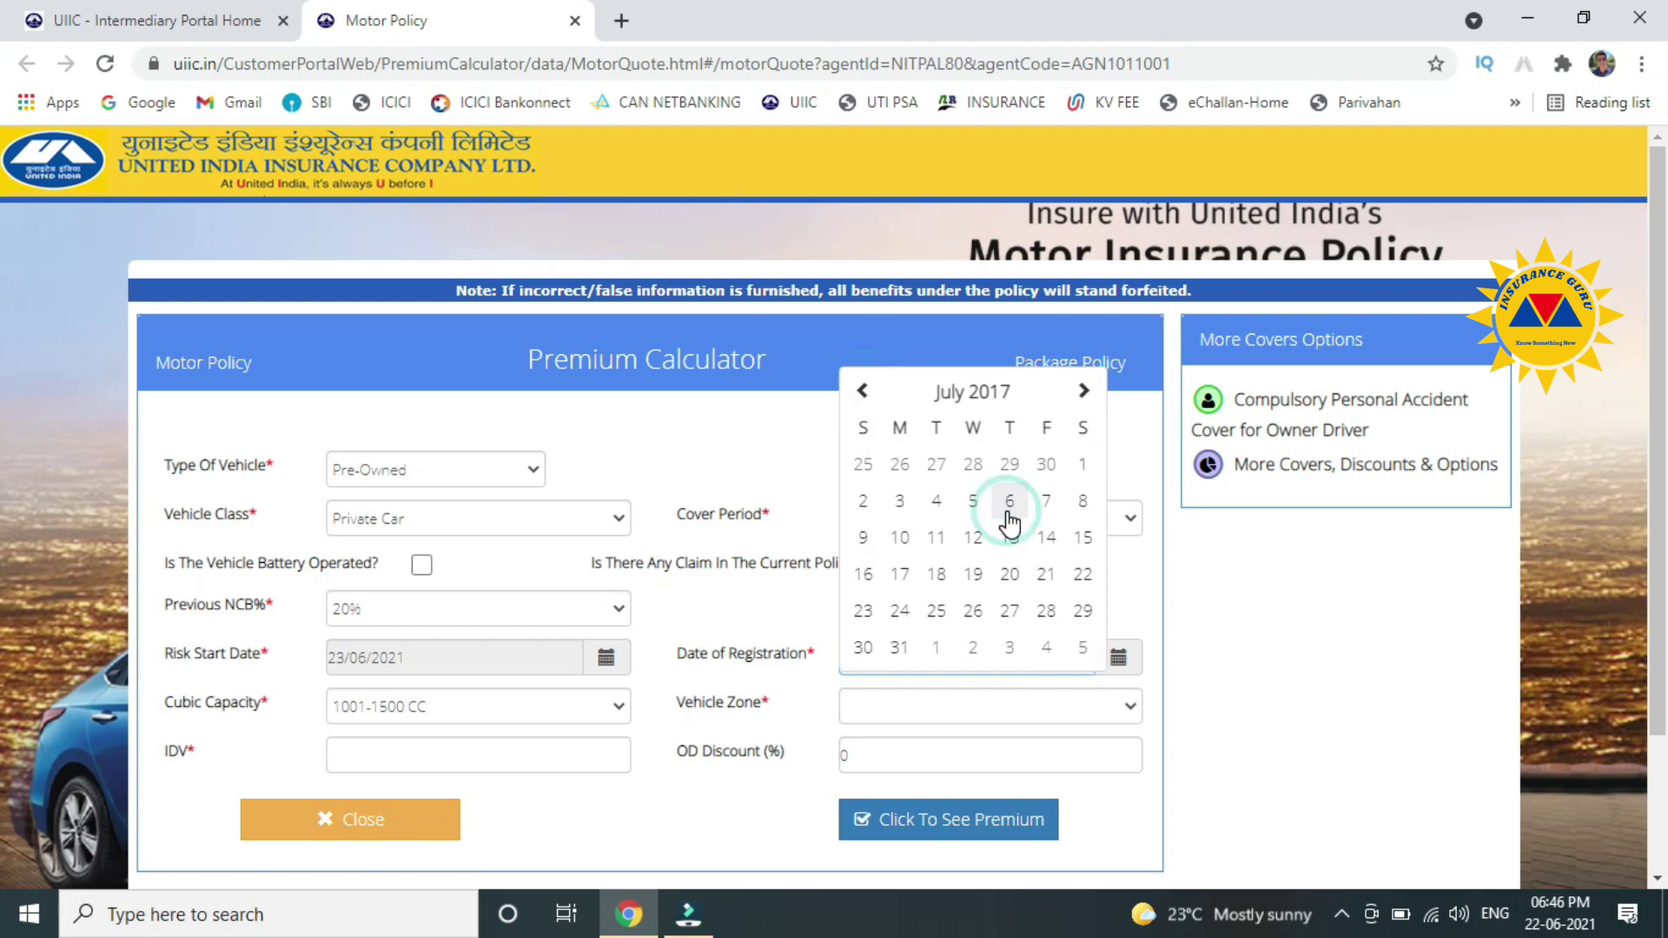
pyautogui.click(972, 573)
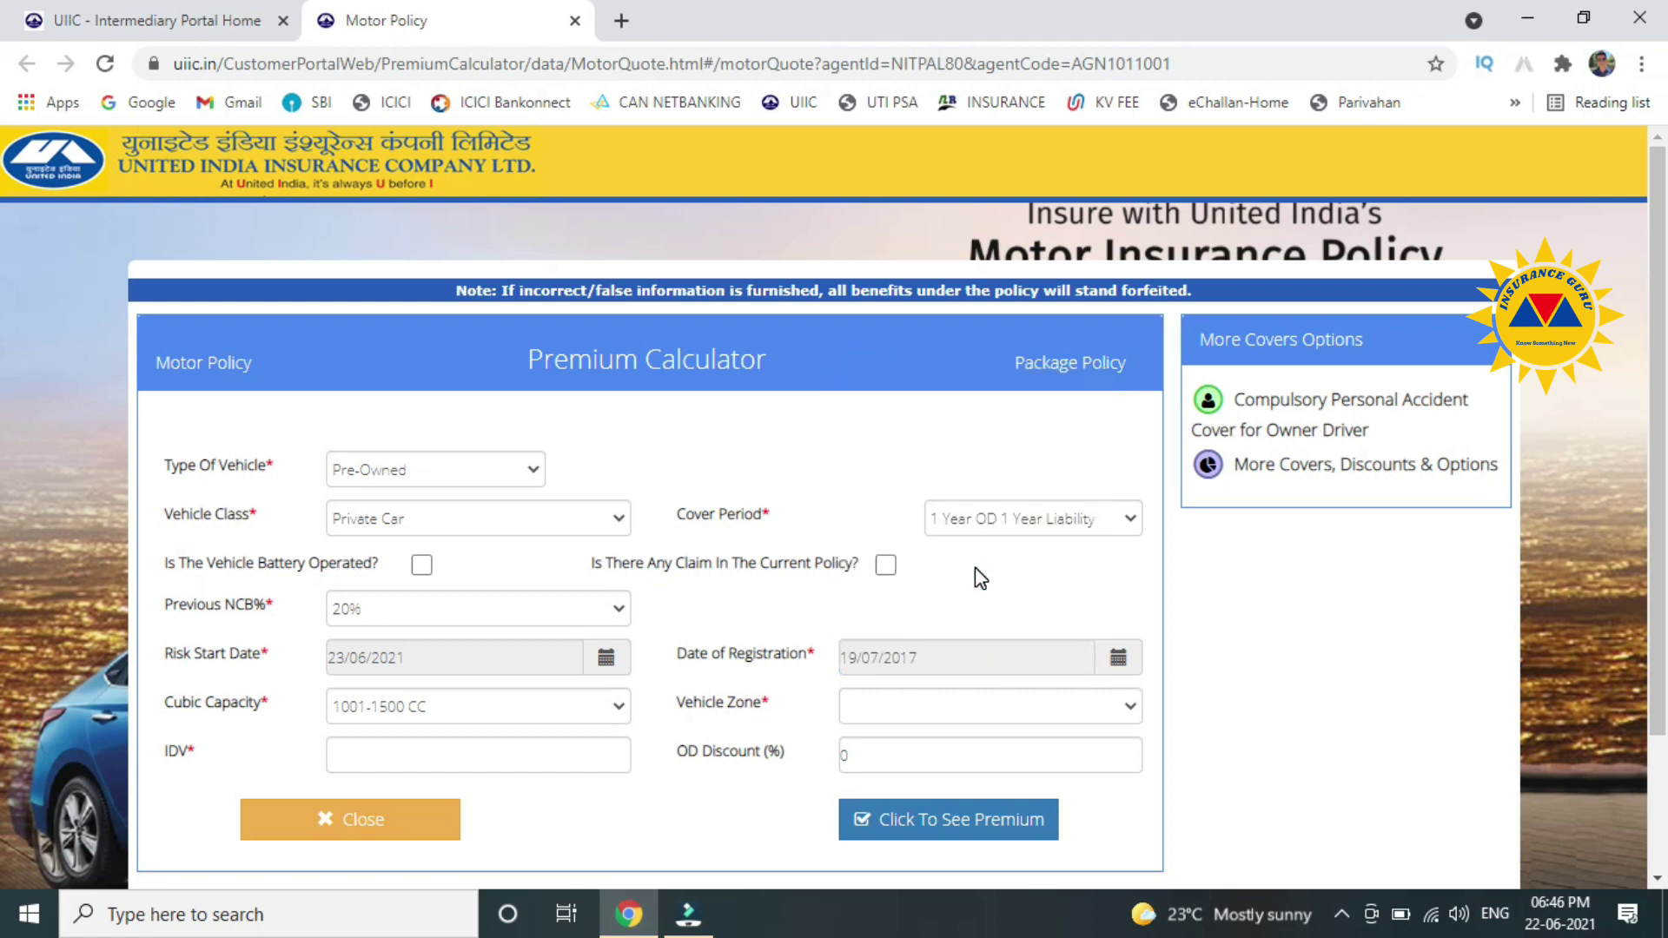
# - Choose a cubic capacity of 1001-1500 CC and vehicle zone B
pyautogui.scroll(-1, 1214, 660)
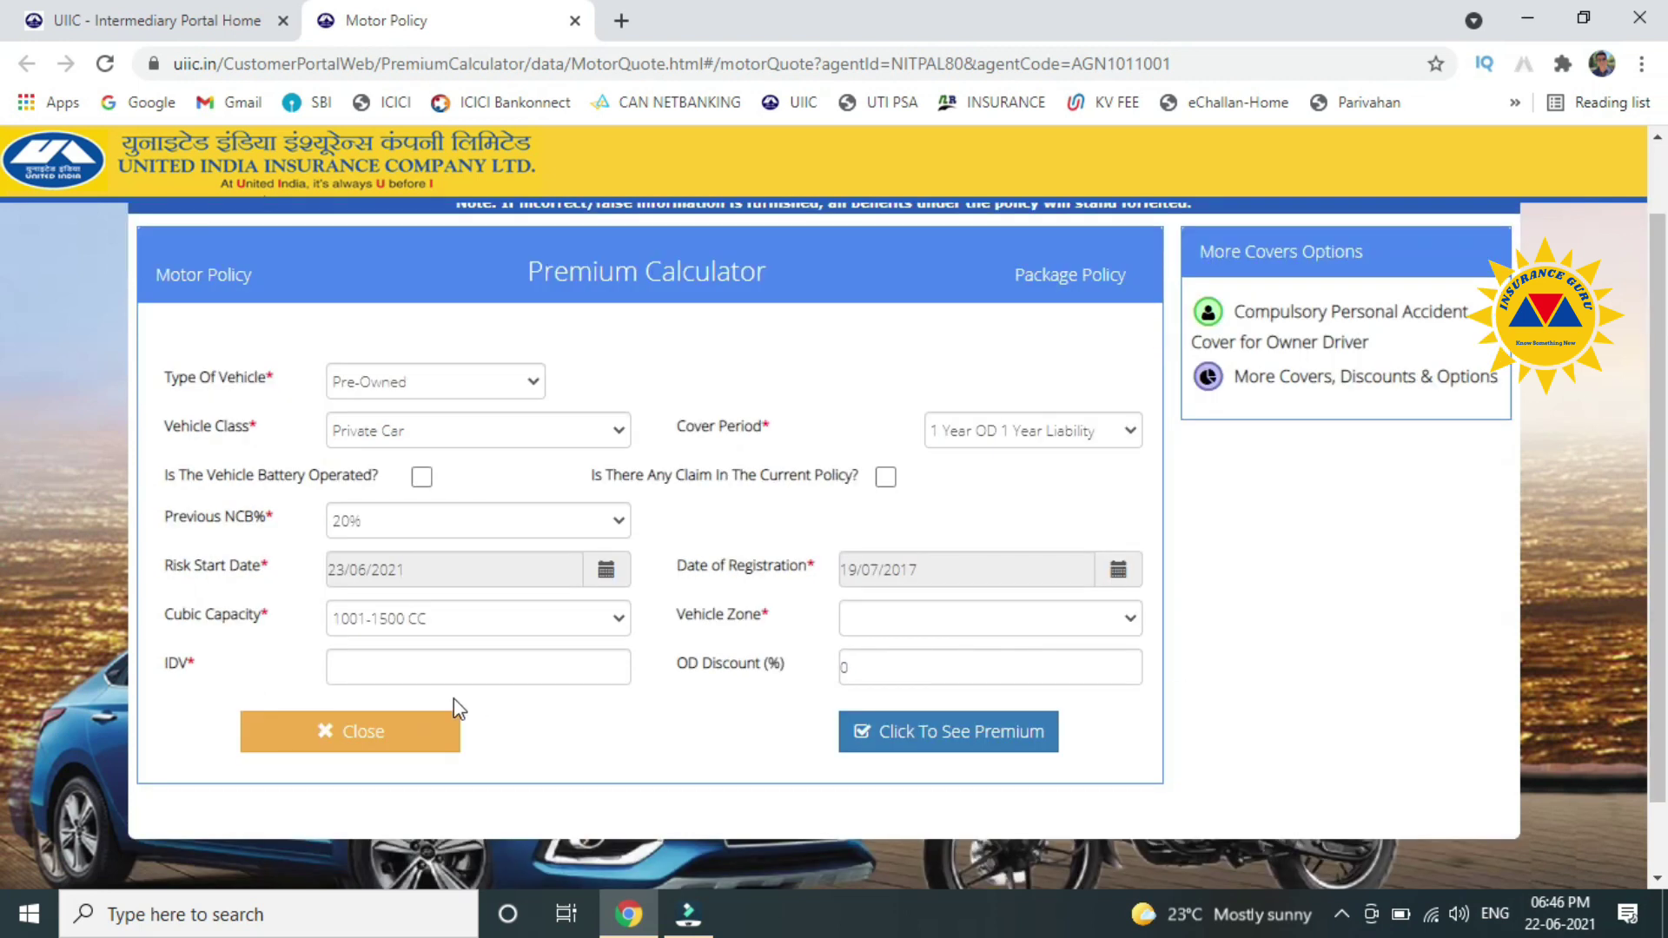
pyautogui.click(493, 626)
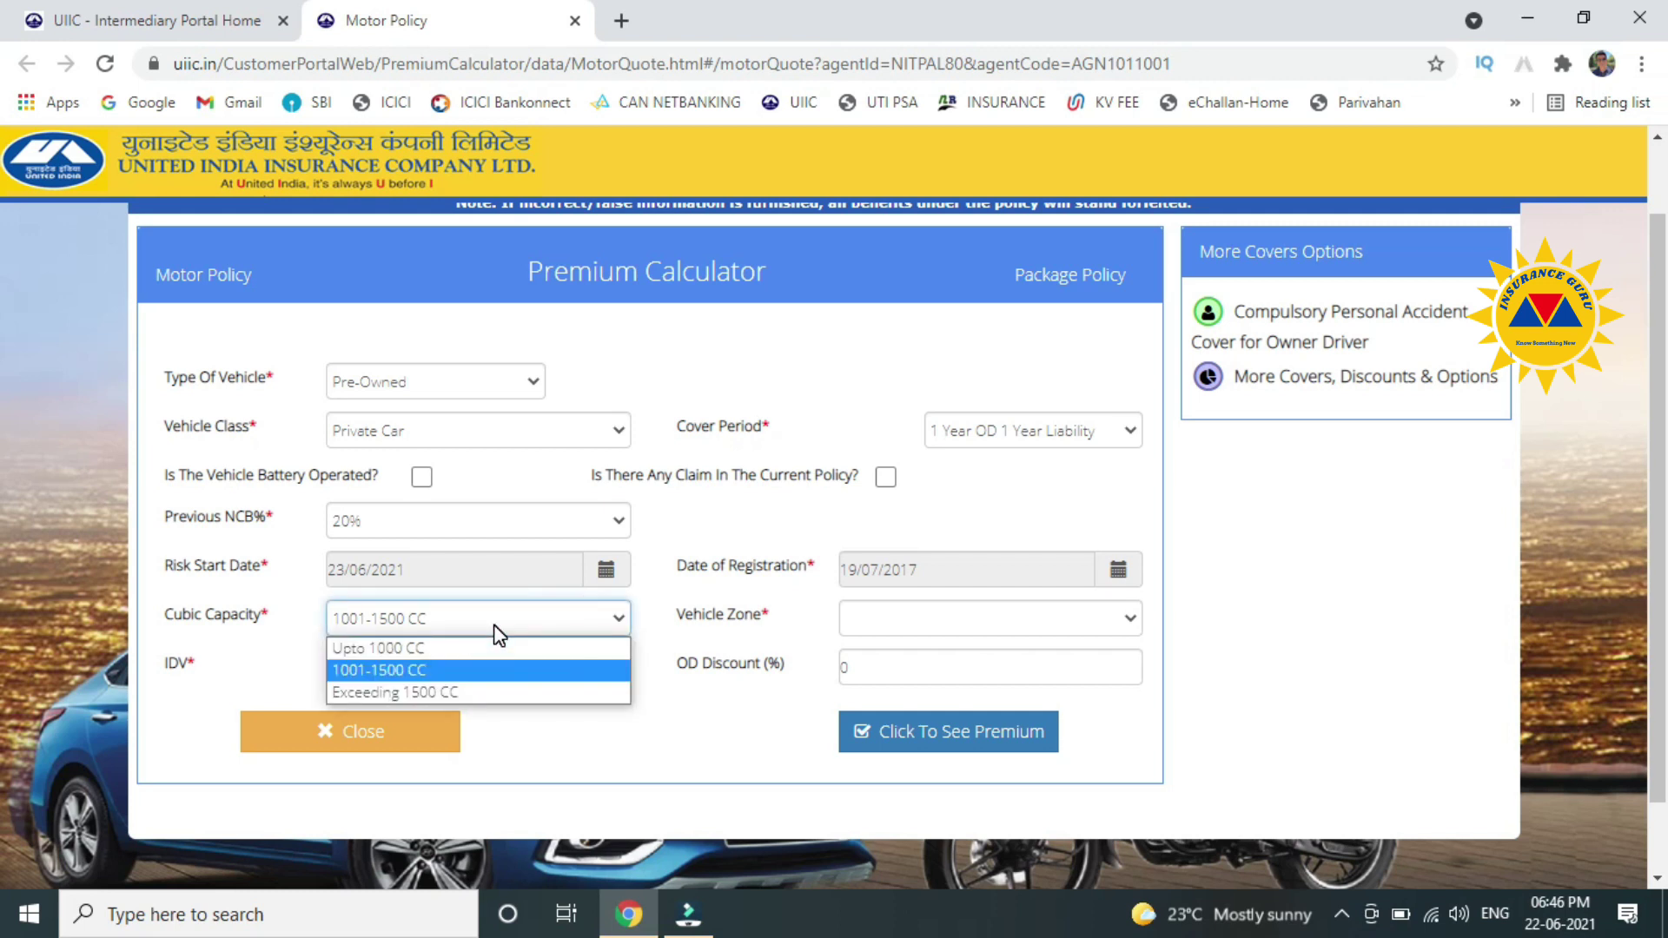
pyautogui.click(400, 671)
pyautogui.click(984, 618)
pyautogui.click(913, 685)
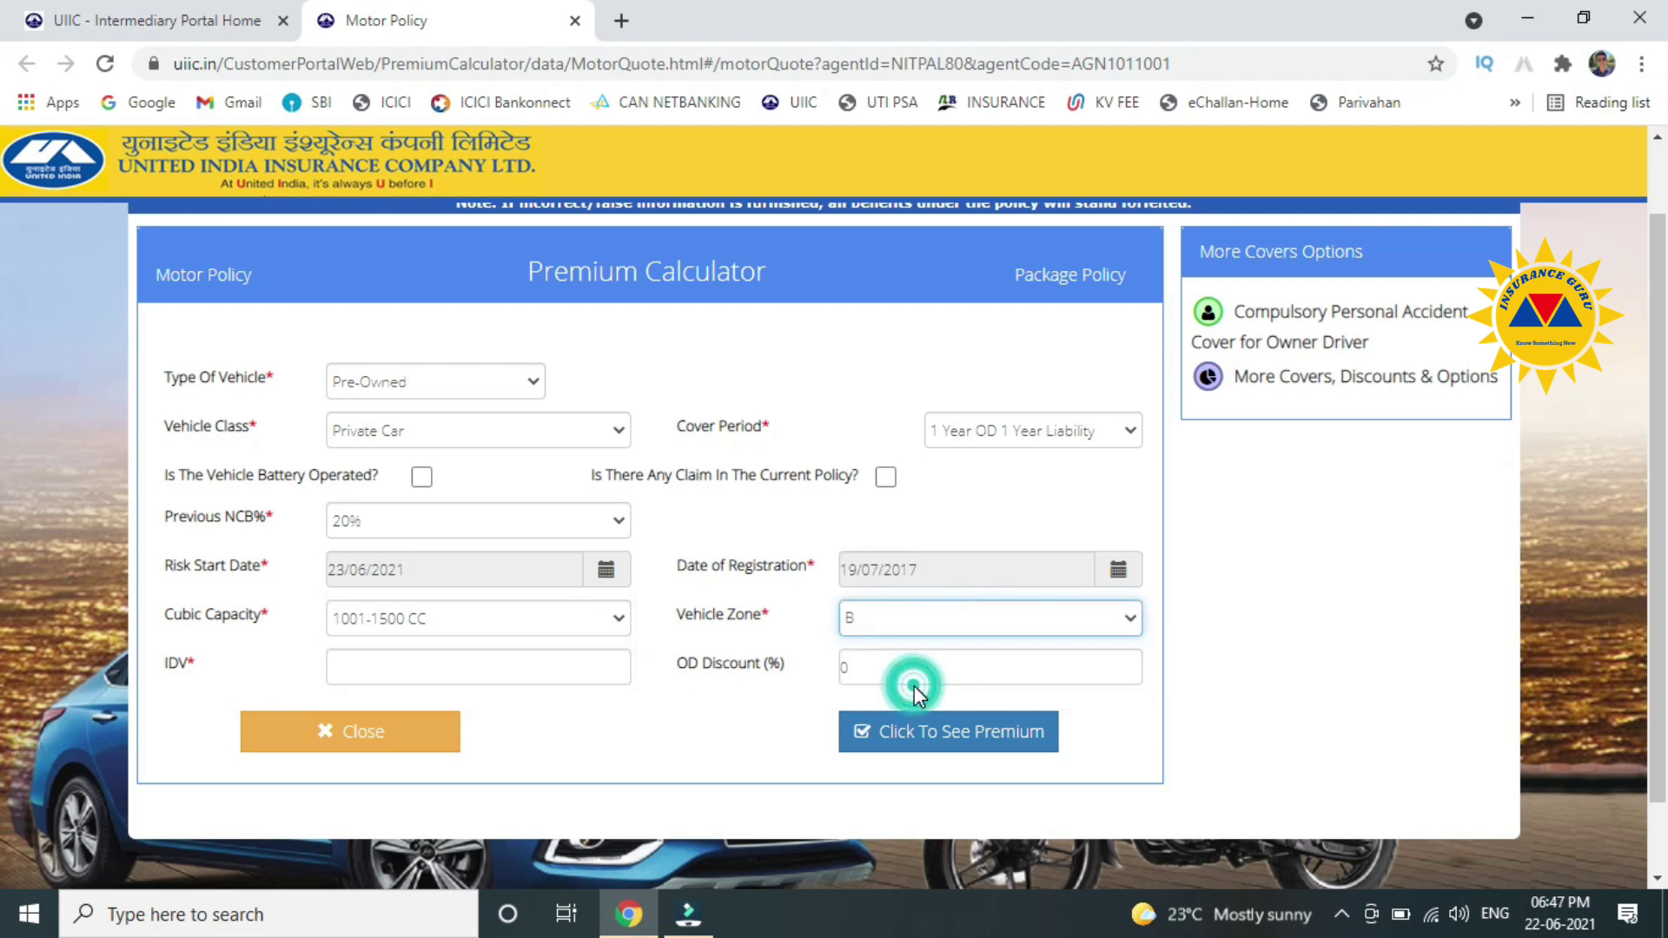
# - Enter an IDV of 250000 and an OD discount of 30%
pyautogui.click(401, 677)
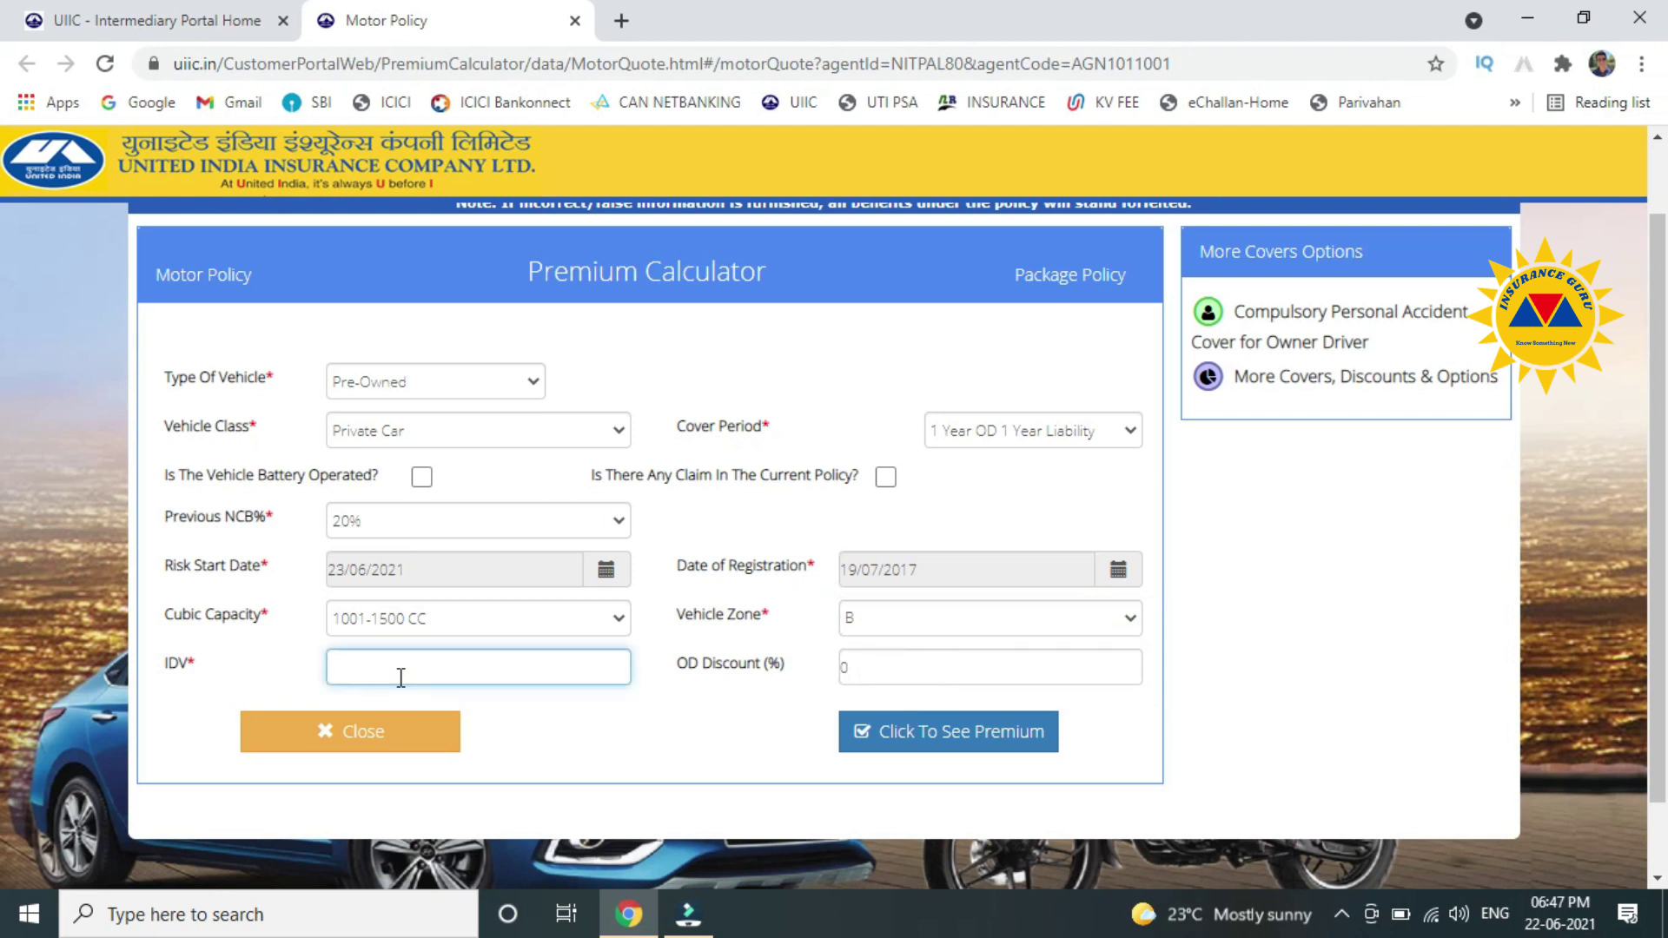
pyautogui.write('250000')
pyautogui.press('Tab')
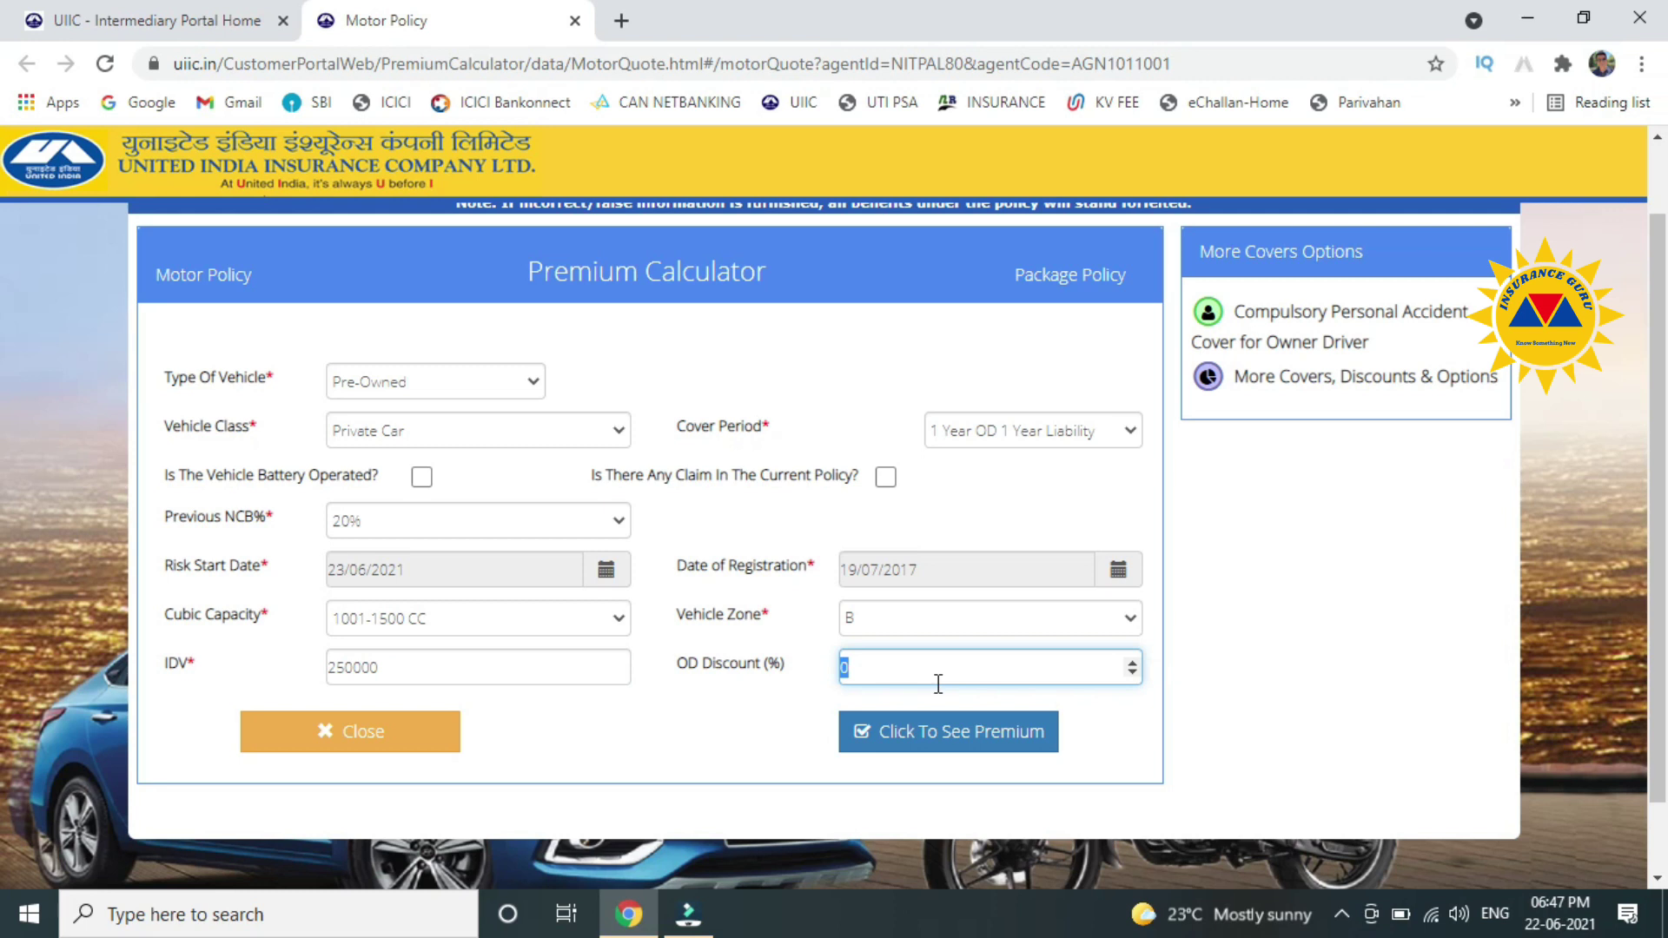
pyautogui.write('30')
# - Include the Compulsory PA Cover with valid driving license for a period of 1 year instead of opting out
pyautogui.click(1286, 331)
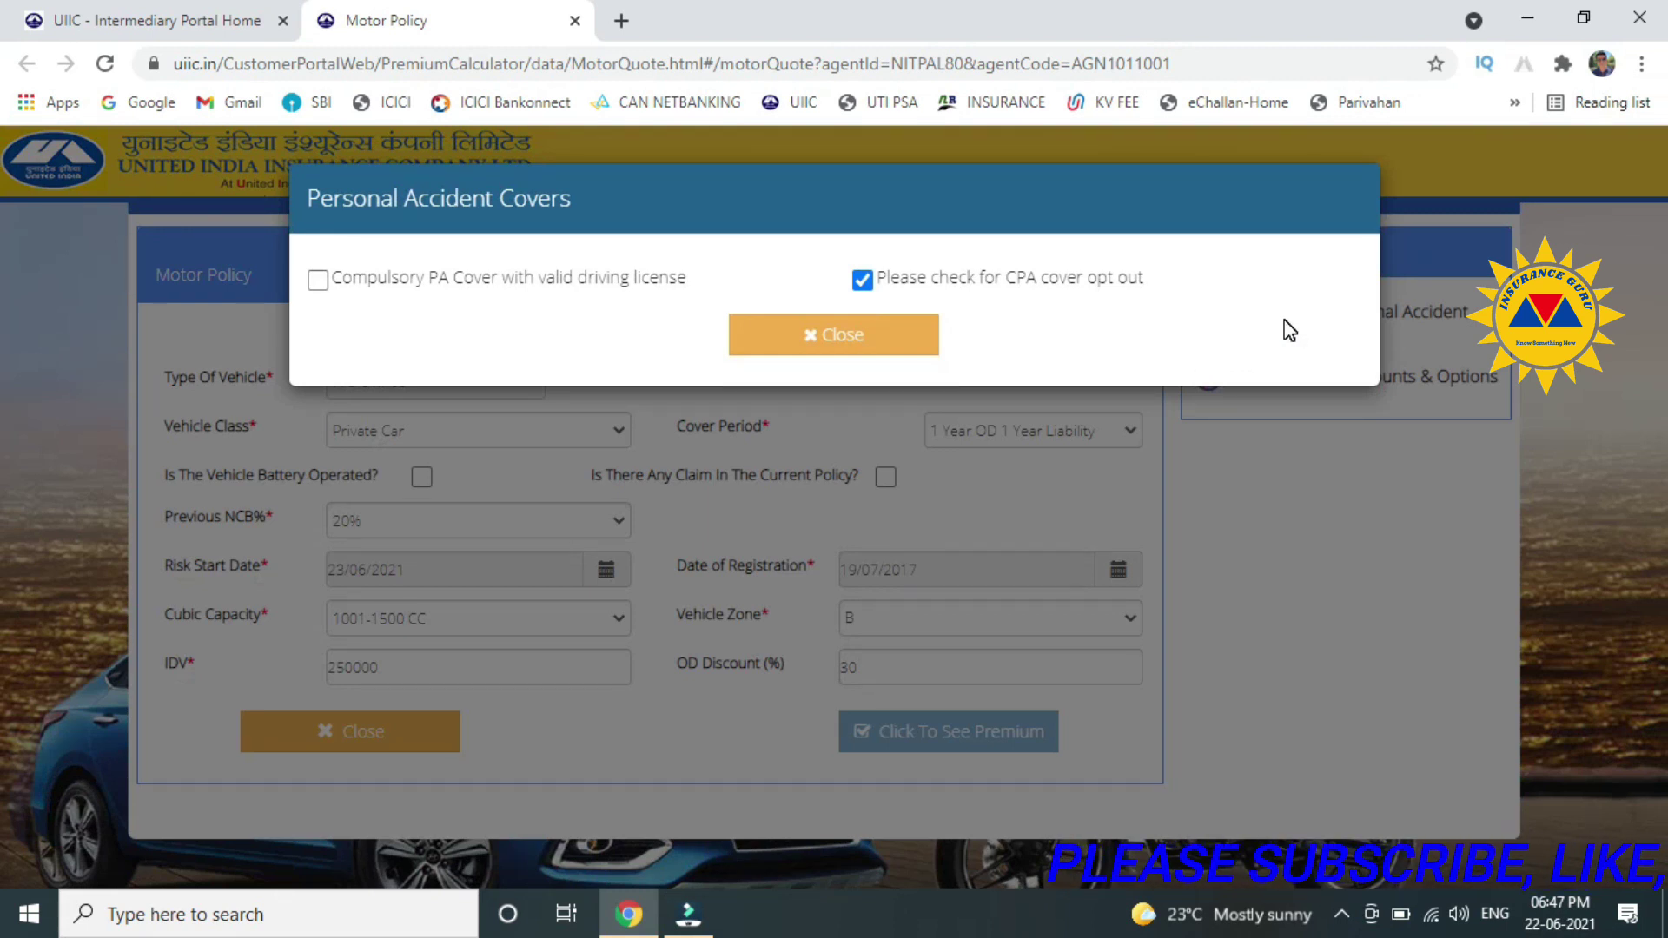
pyautogui.click(317, 281)
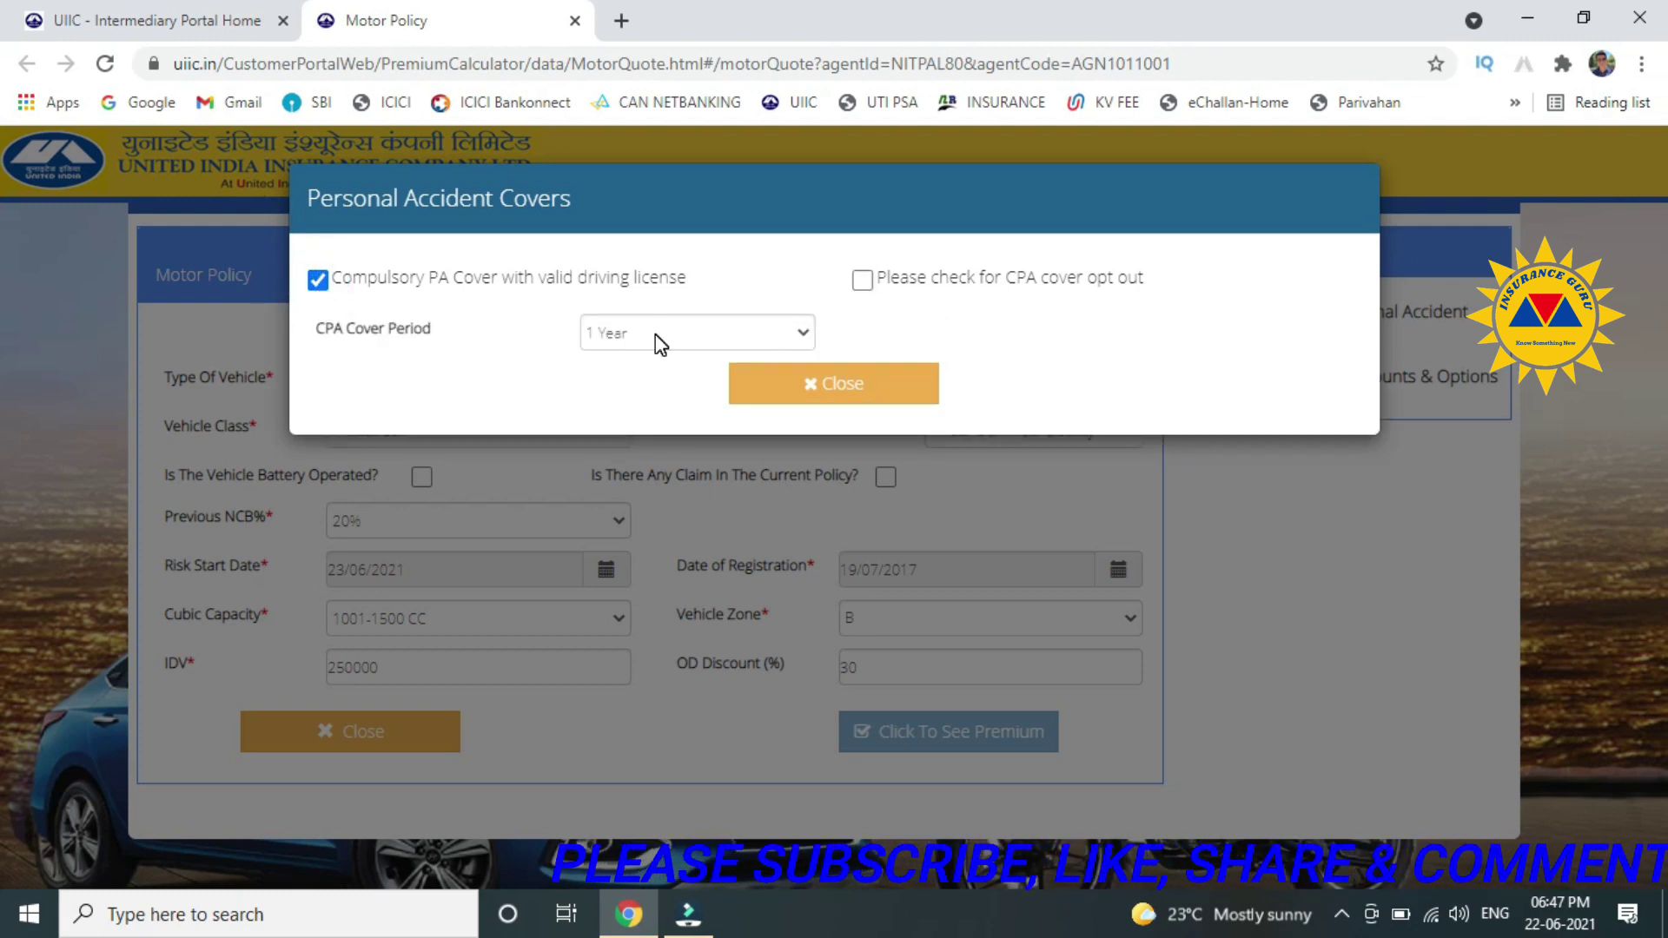
pyautogui.click(859, 285)
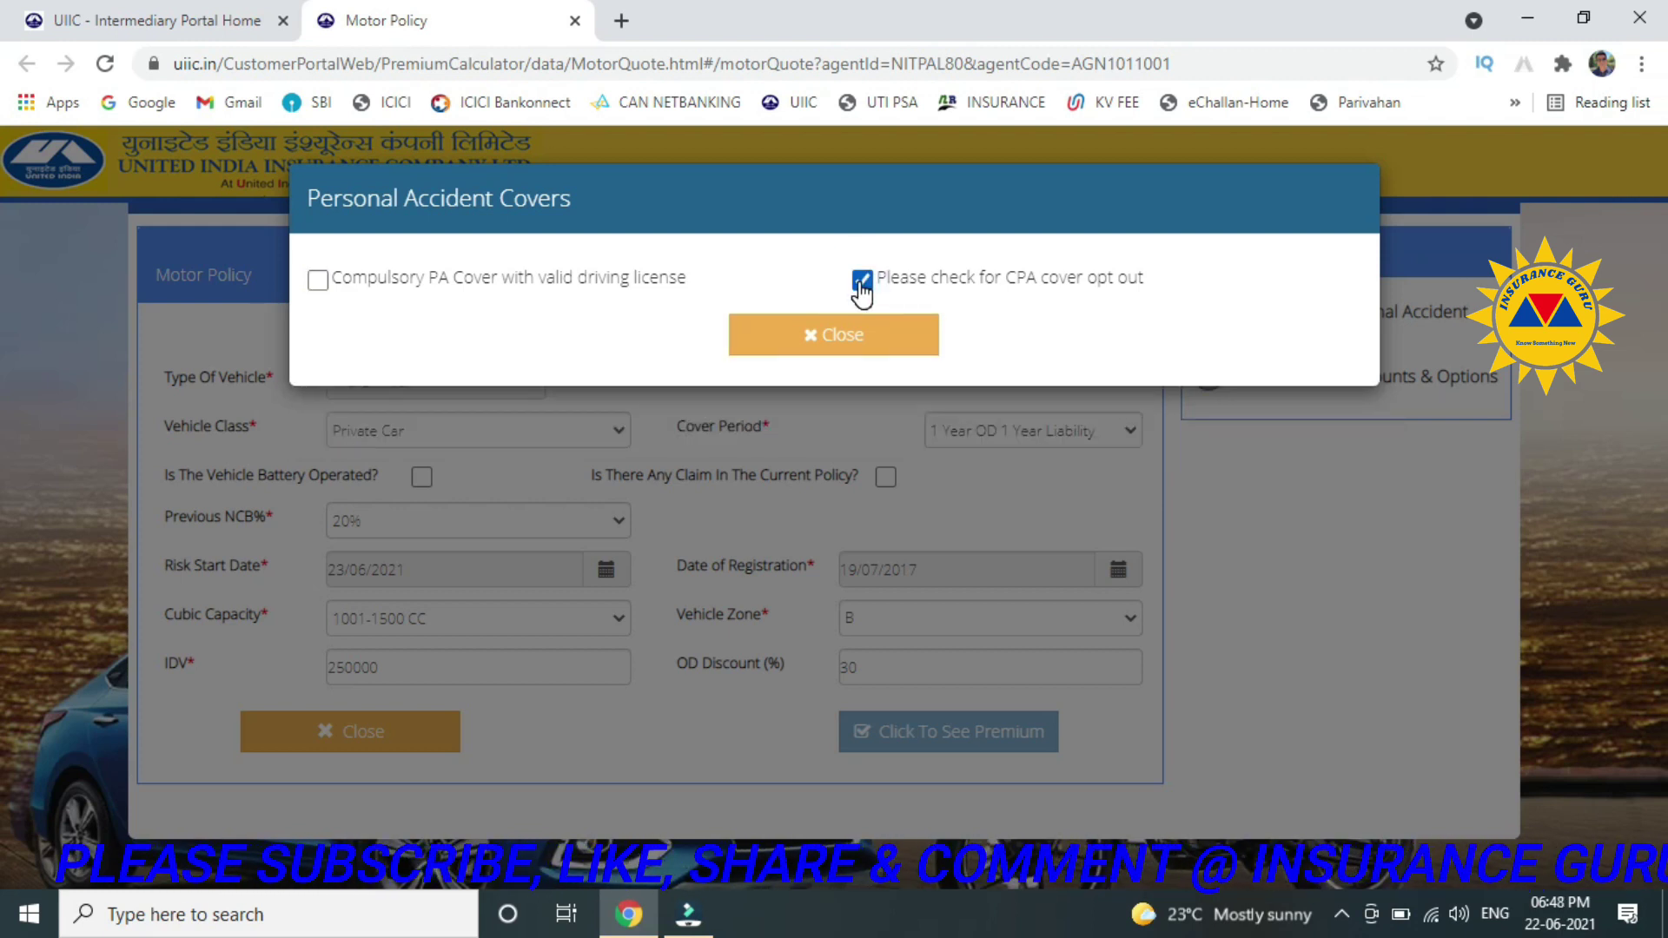
pyautogui.click(315, 279)
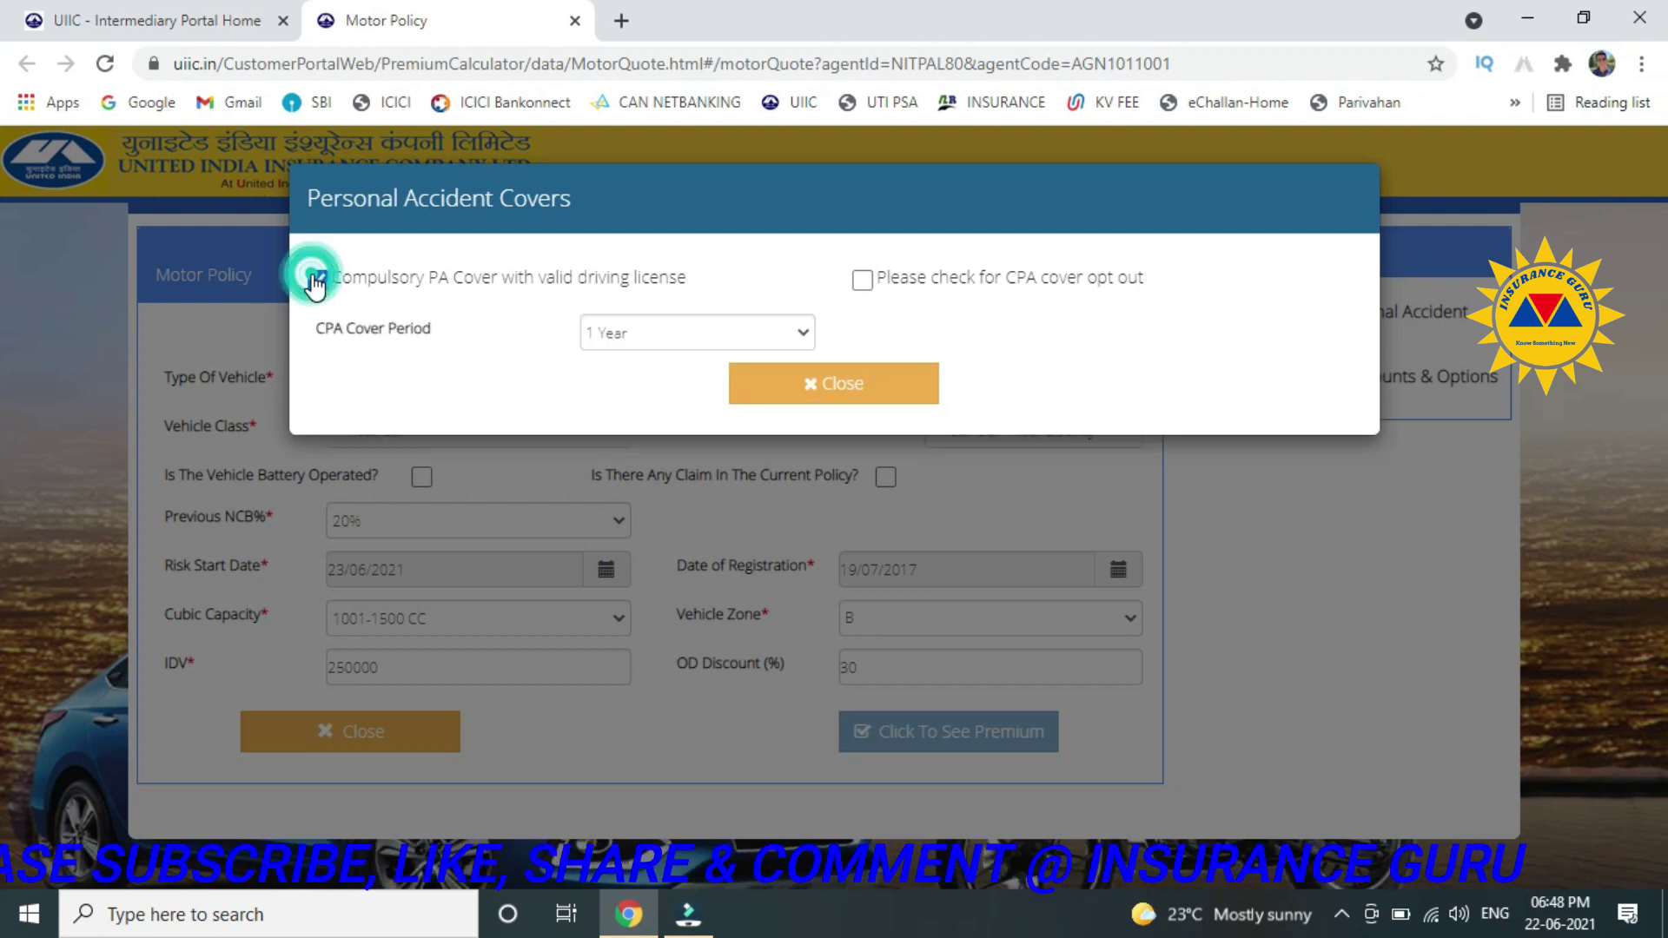
pyautogui.click(867, 393)
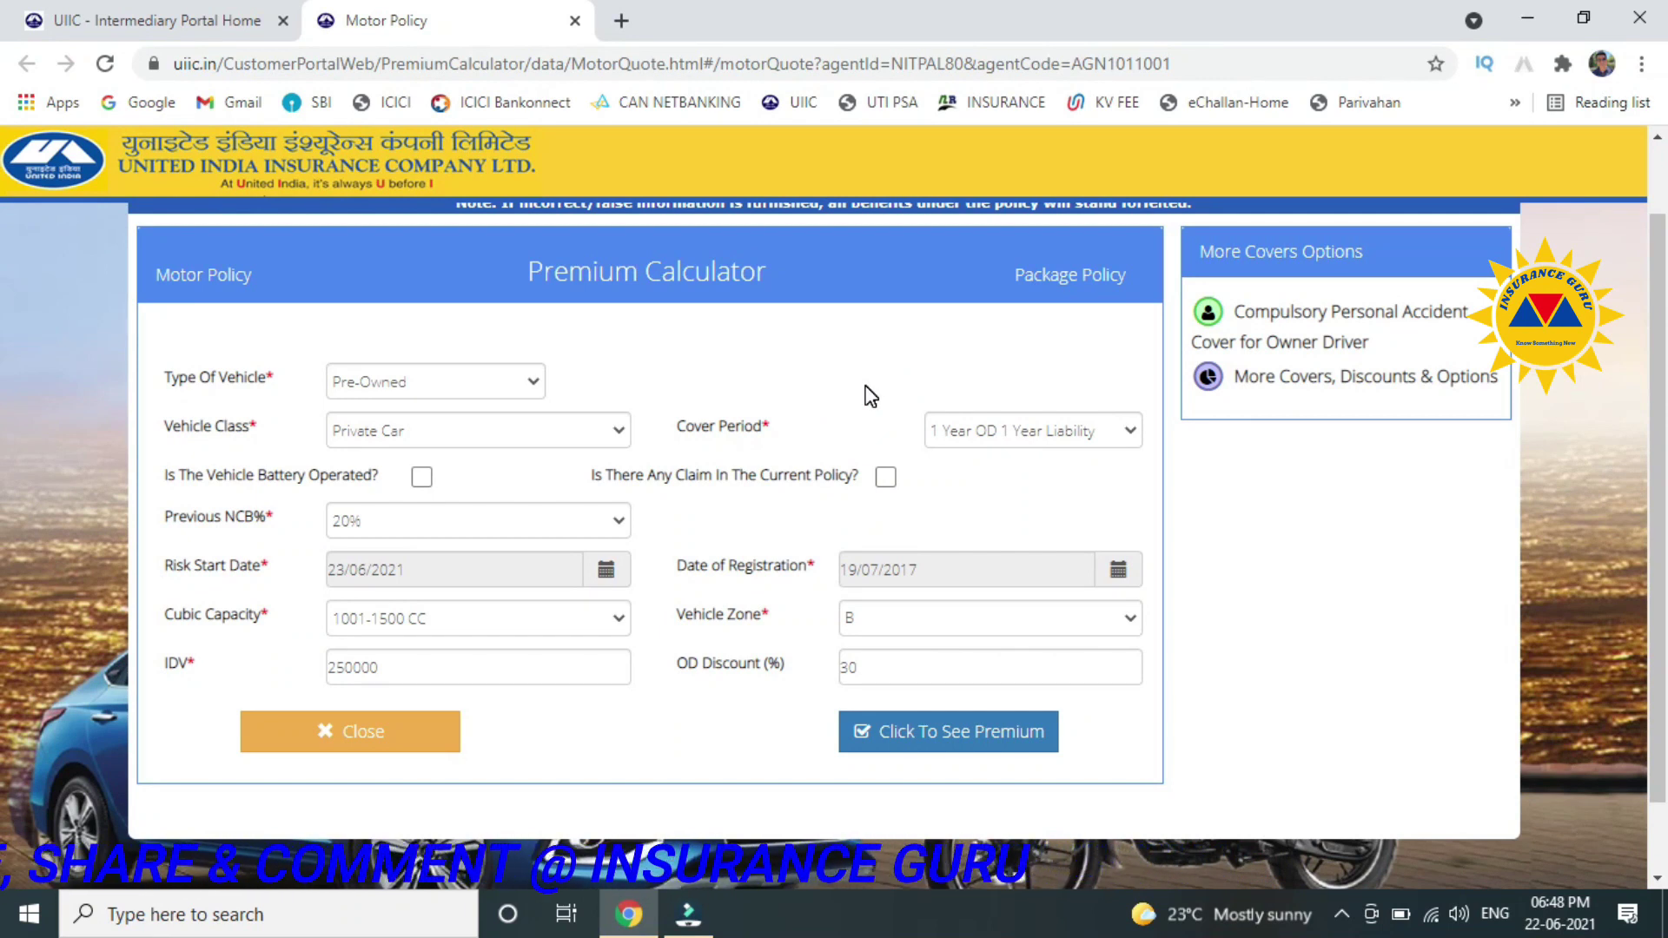
# - Review the Basic and Add-On Covers among the extra options without selecting any, and calculate the premium
pyautogui.click(1383, 388)
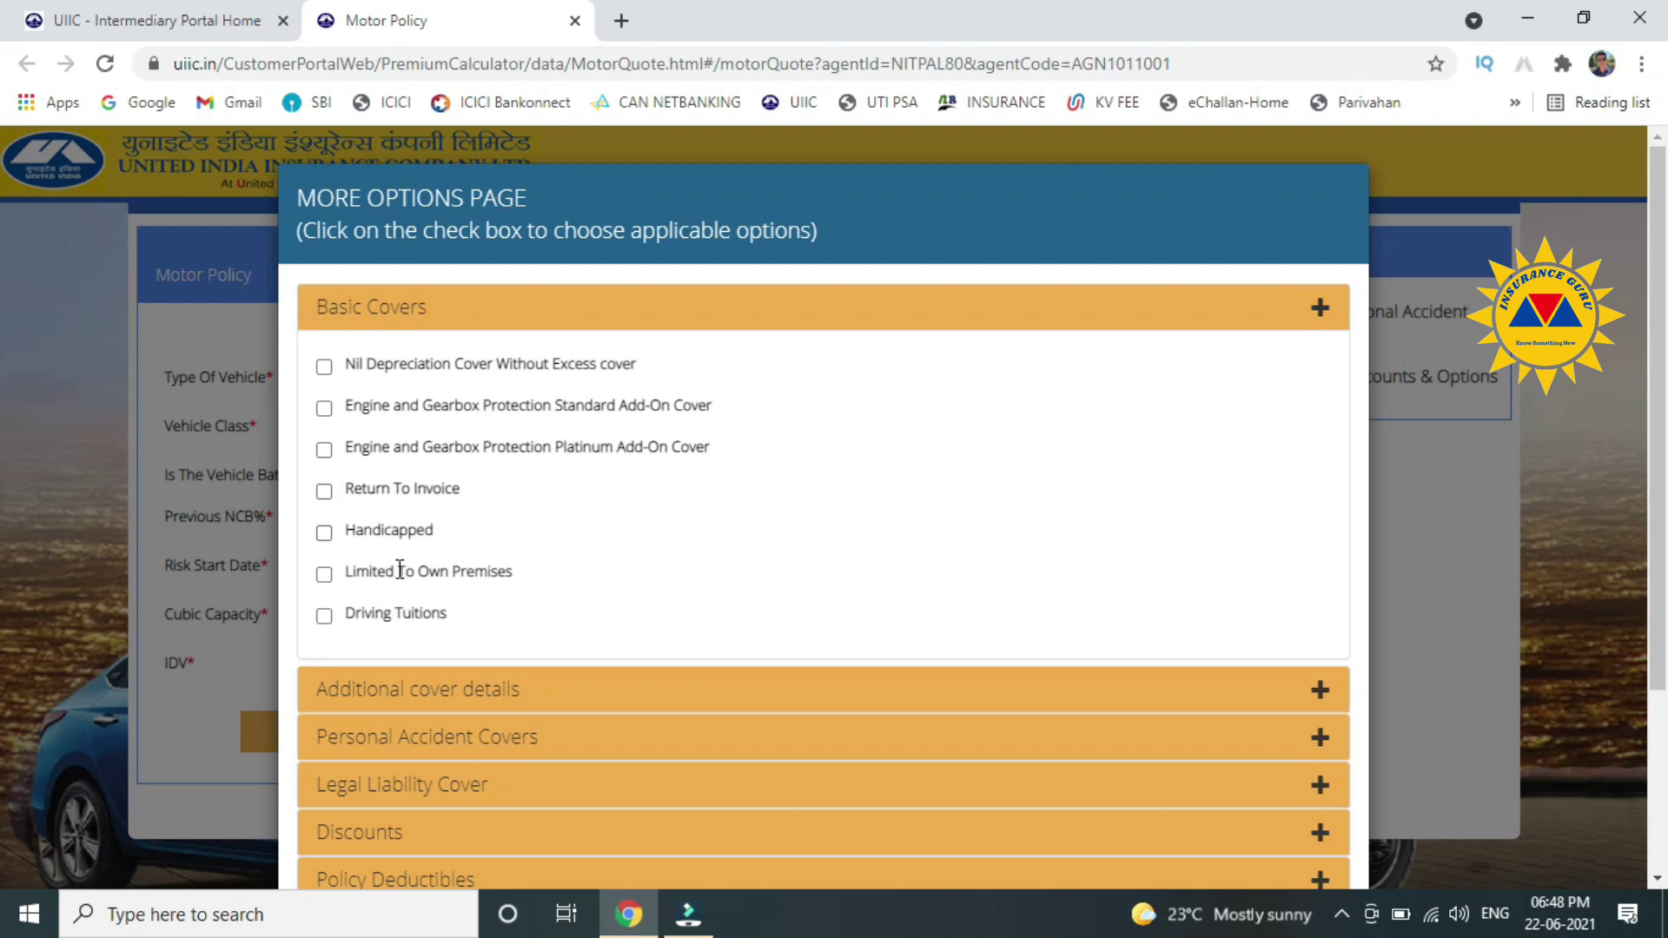
pyautogui.moveTo(1659, 410); pyautogui.dragTo(1655, 665)
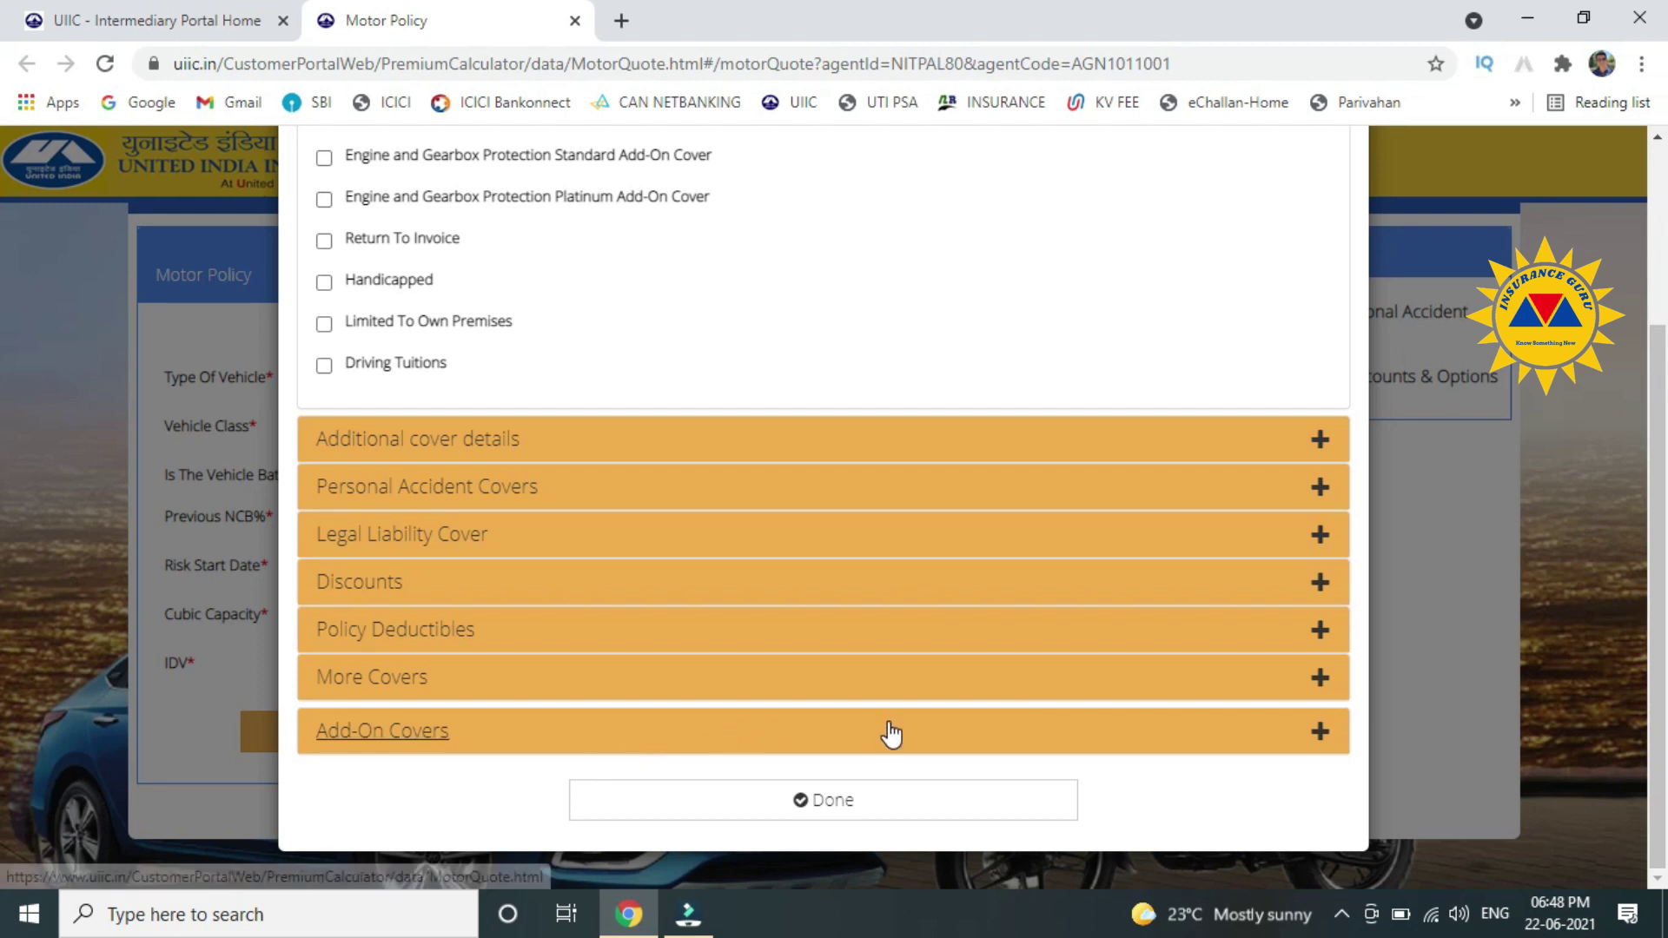
pyautogui.click(1320, 731)
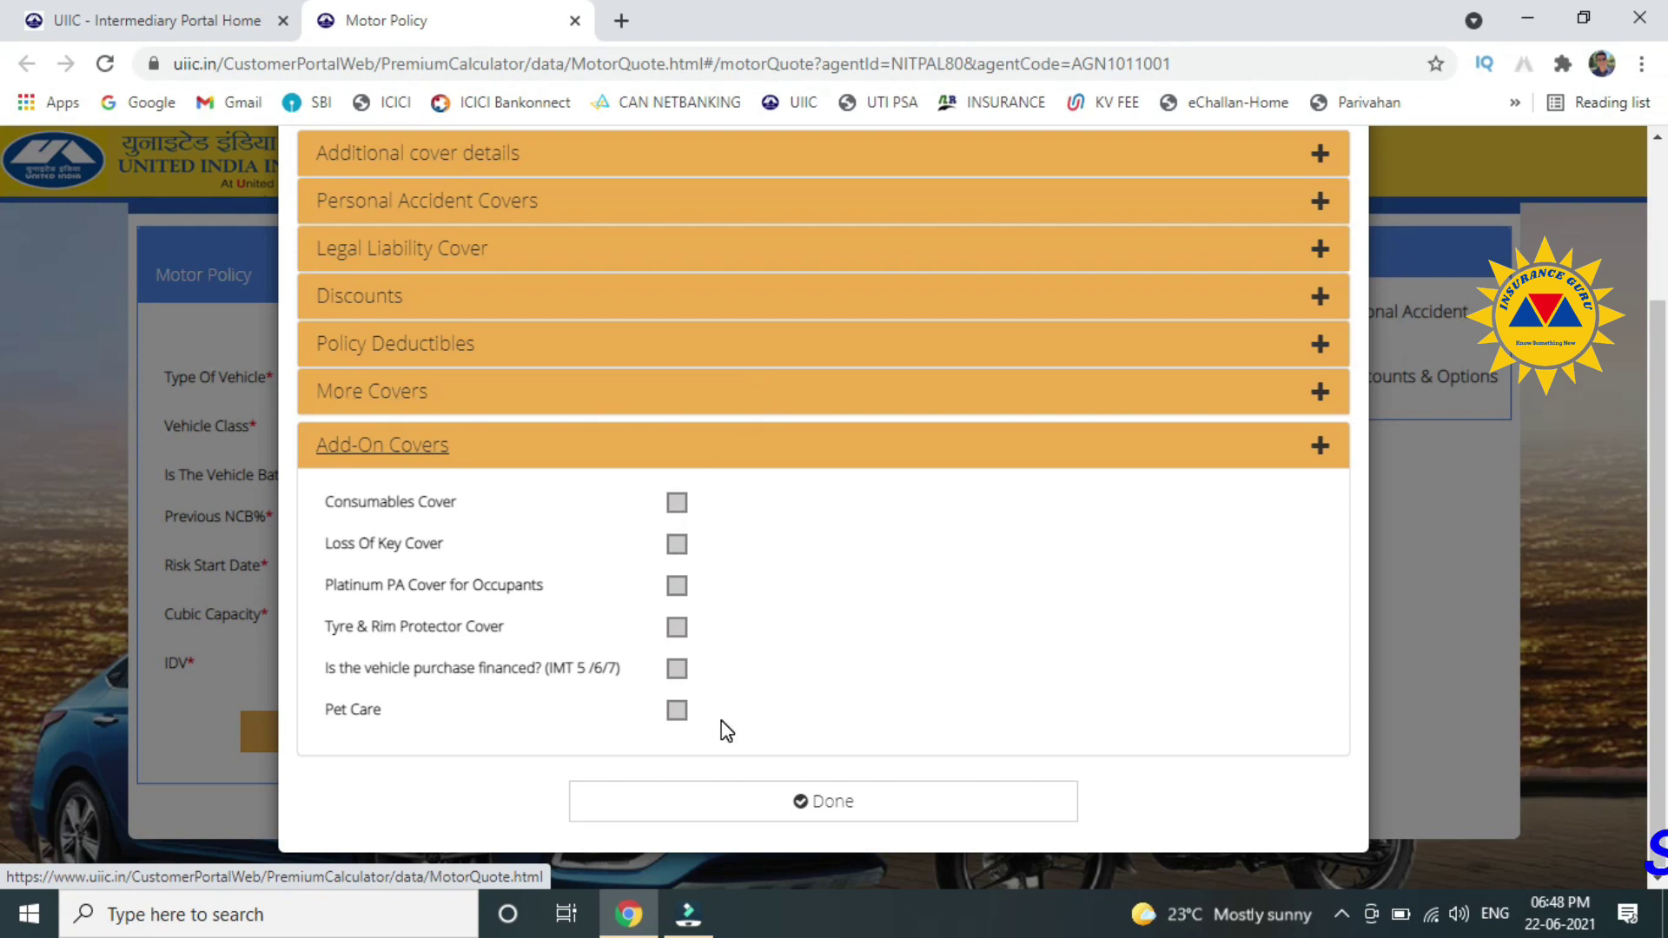
pyautogui.click(818, 808)
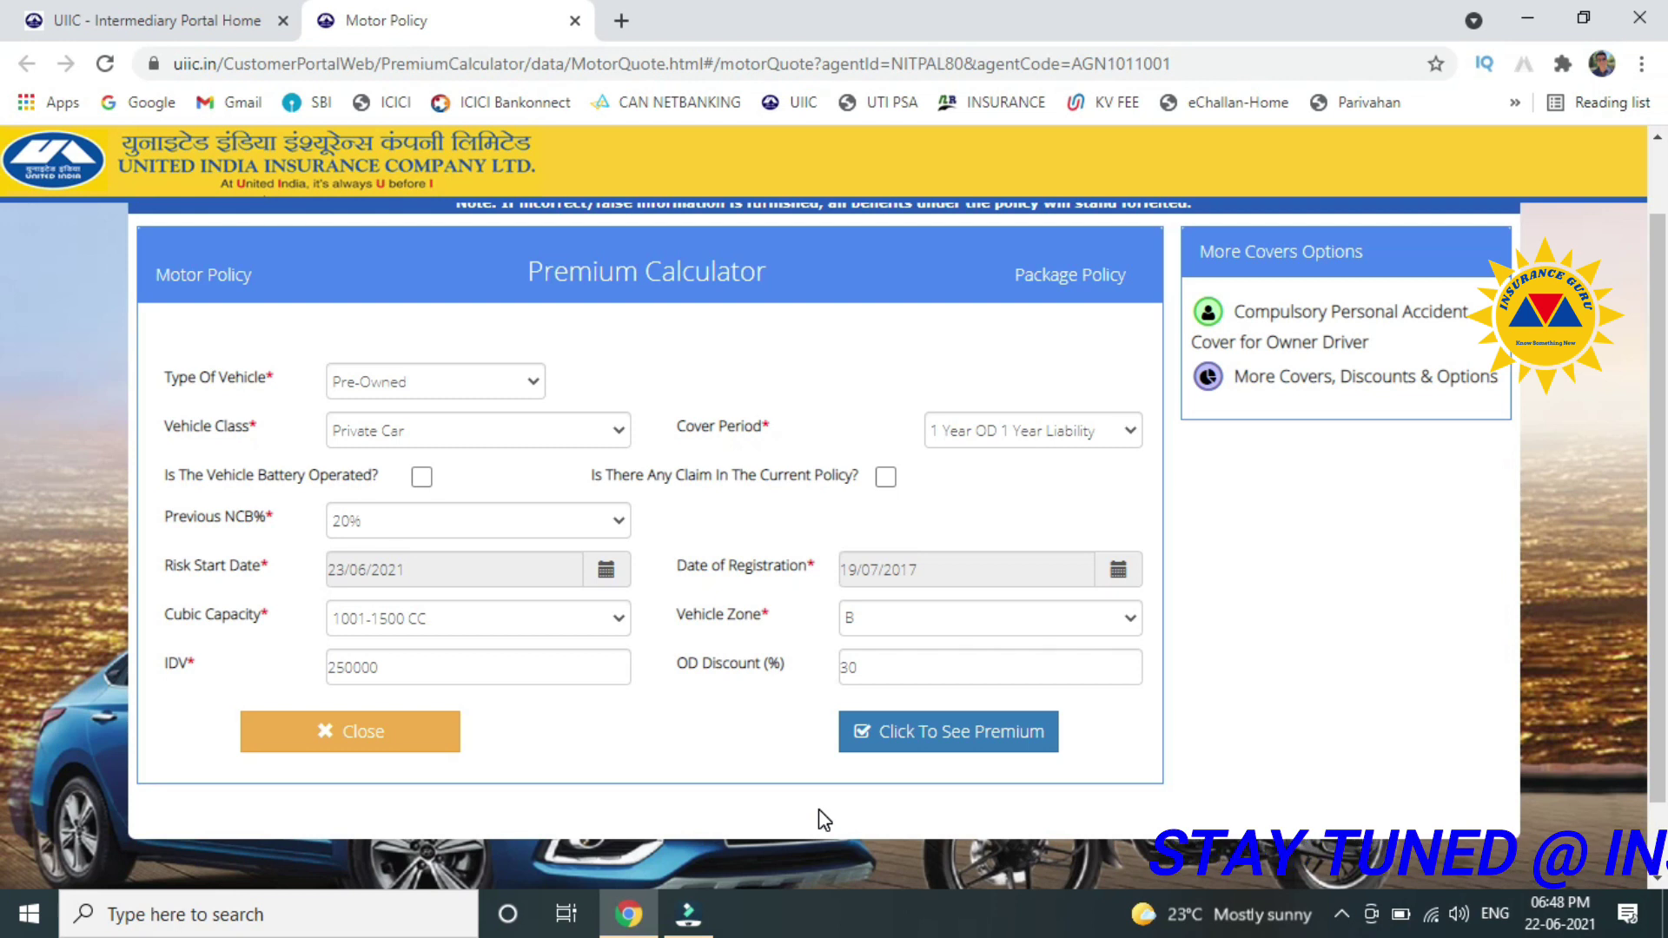
pyautogui.click(927, 739)
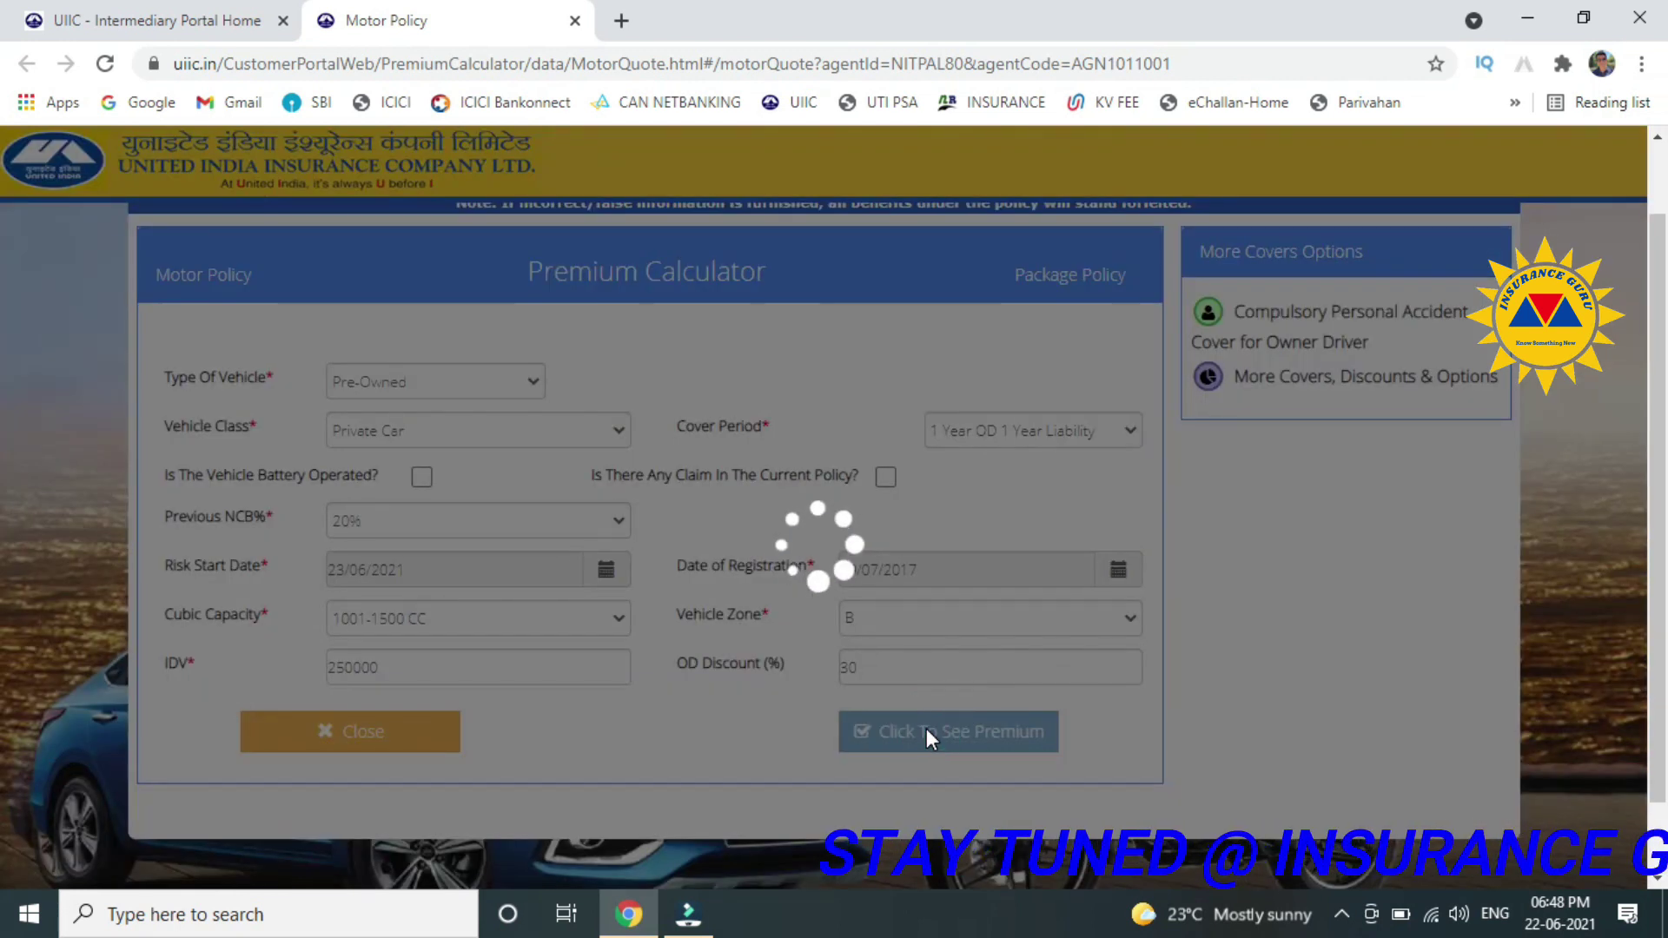